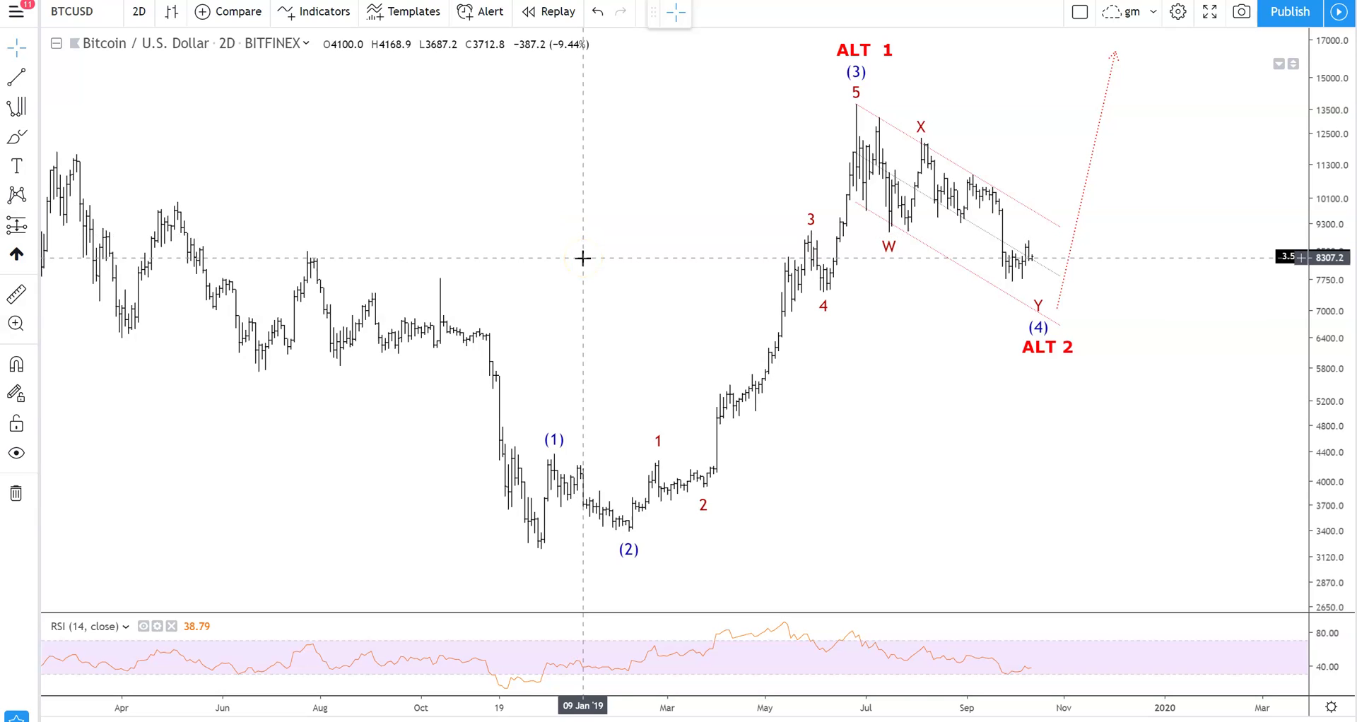
pyautogui.click(562, 259)
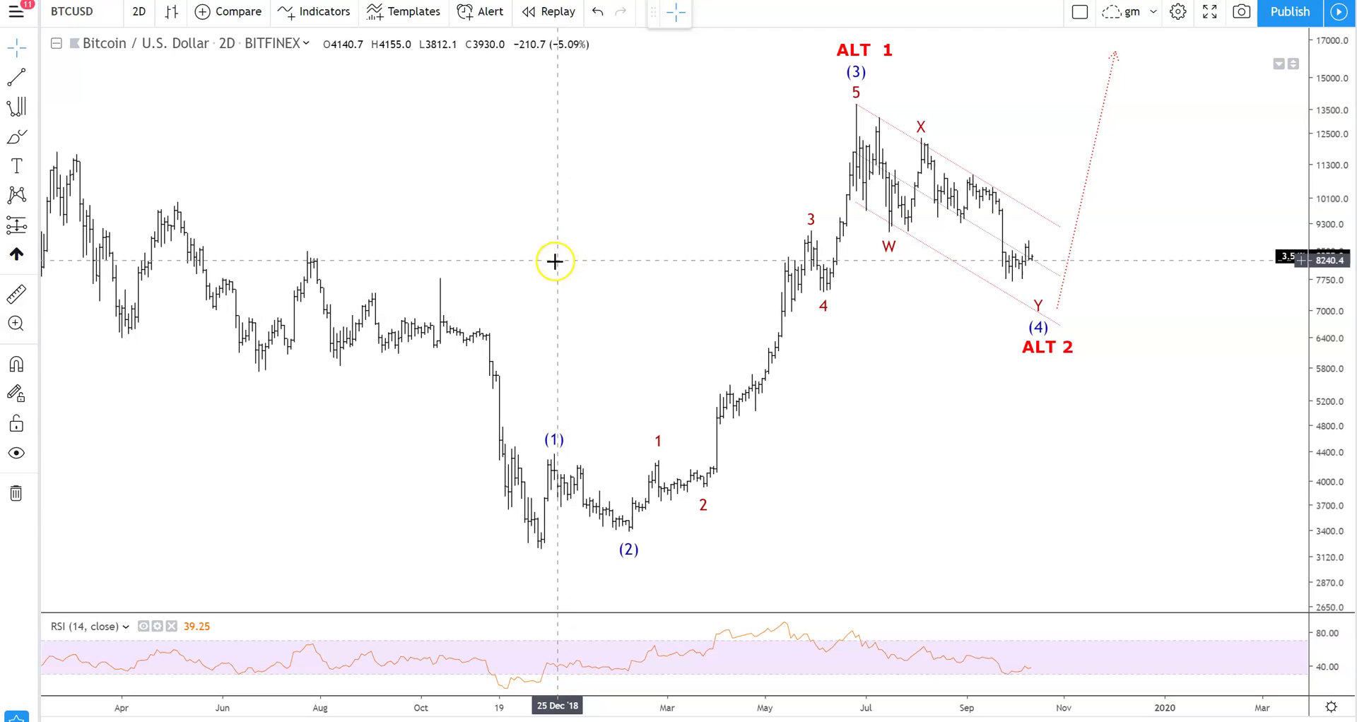
pyautogui.click(617, 260)
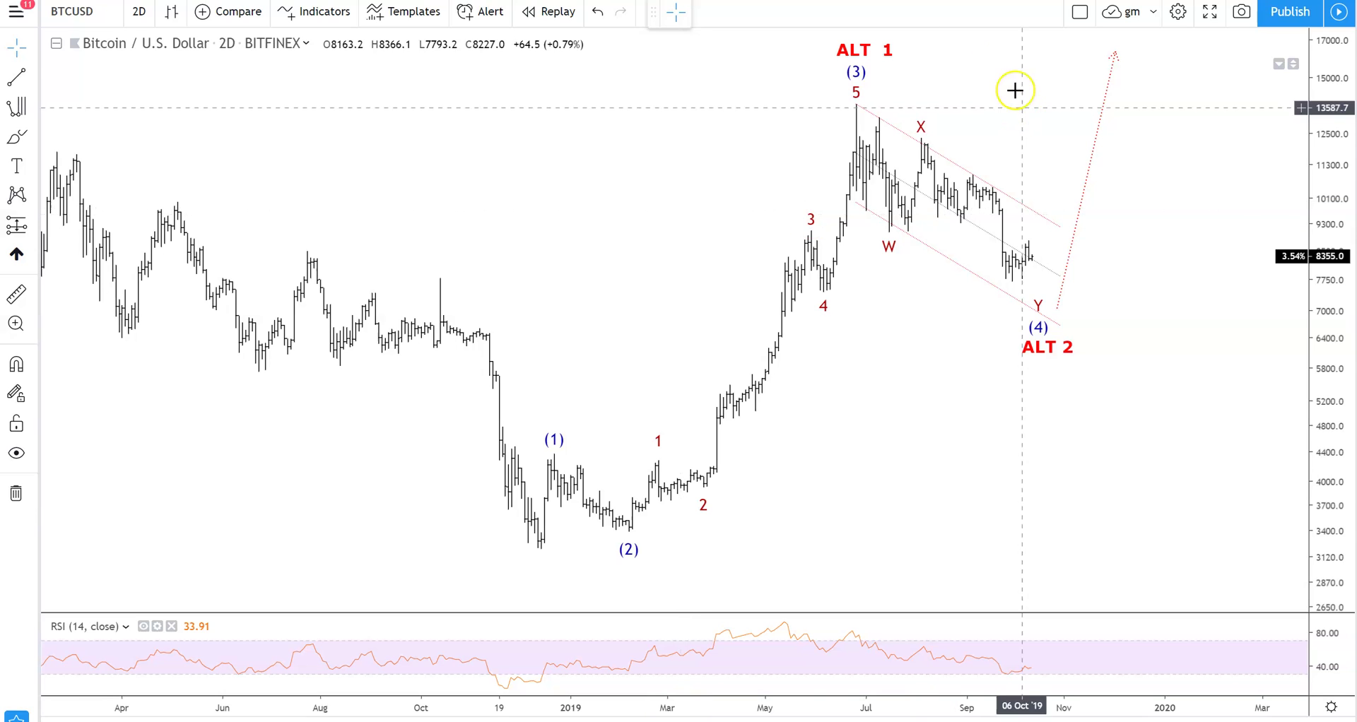
# Shift the wave (4) point of the blue Elliott wave count slightly, to about 6882 on 16 Oct '19
pyautogui.click(1035, 327)
pyautogui.moveTo(1036, 327); pyautogui.dragTo(1038, 315)
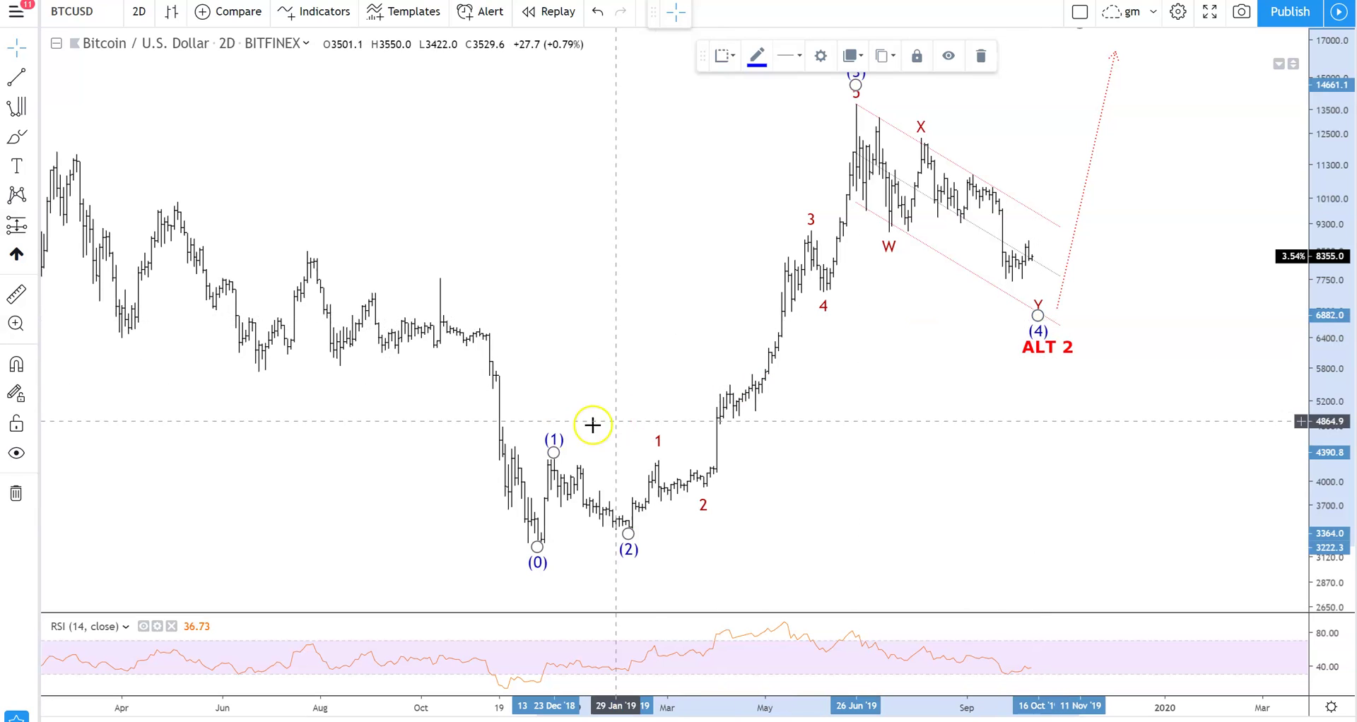
pyautogui.click(932, 396)
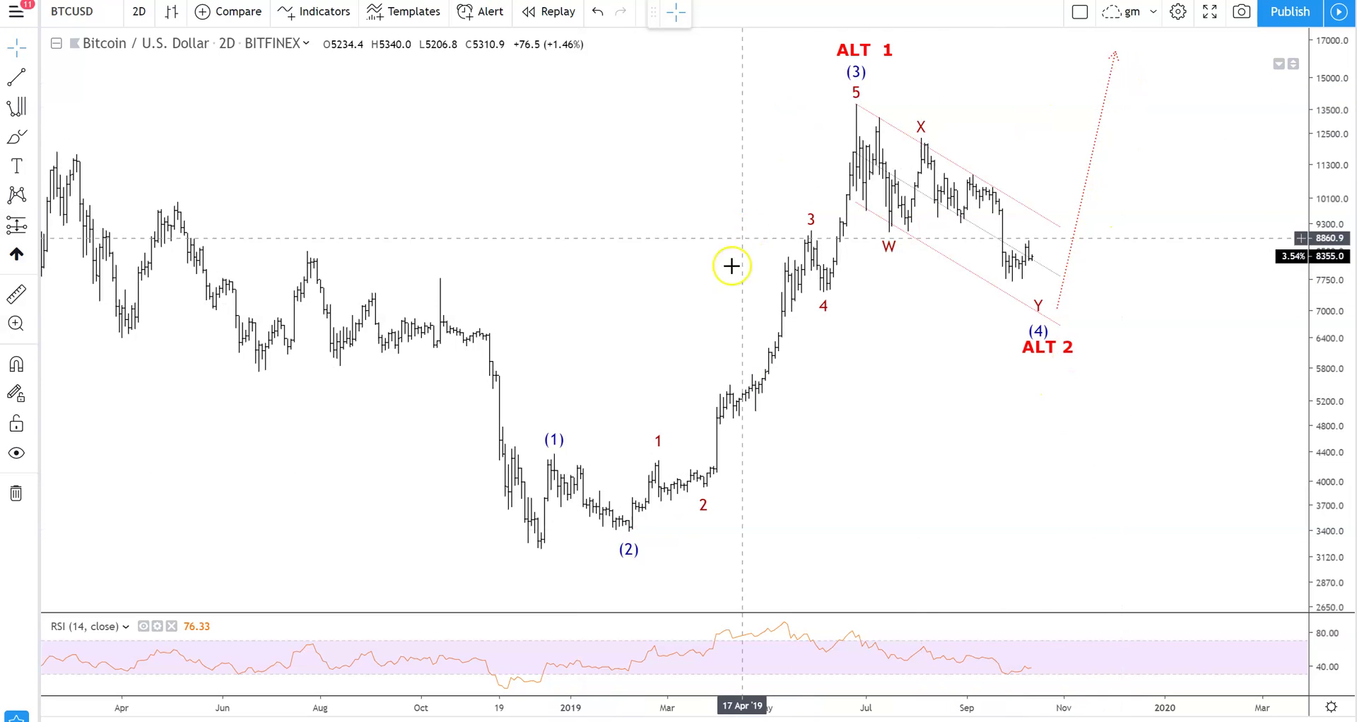
# Draw two trend lines, one from the December 2018 low to the June 2019 high and one from that high down to about 6730 in late November
pyautogui.moveTo(1326, 272); pyautogui.dragTo(1326, 298)
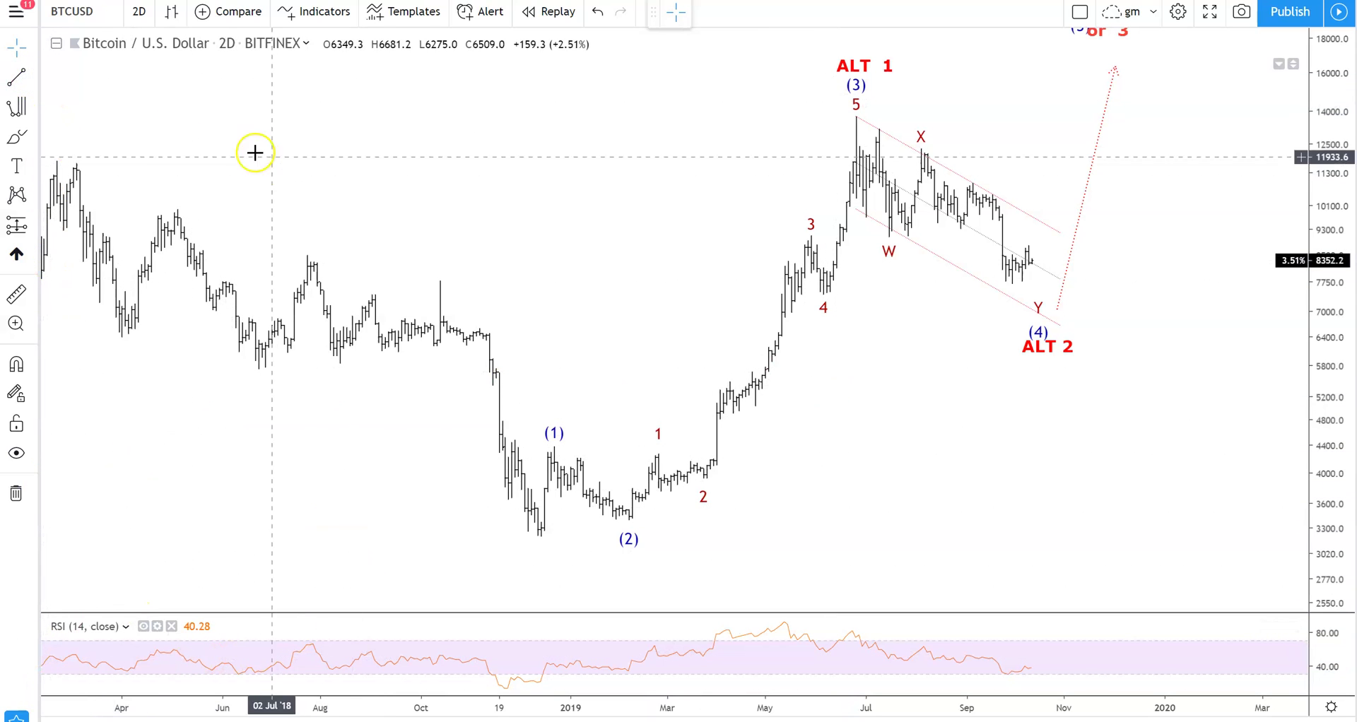
pyautogui.click(17, 76)
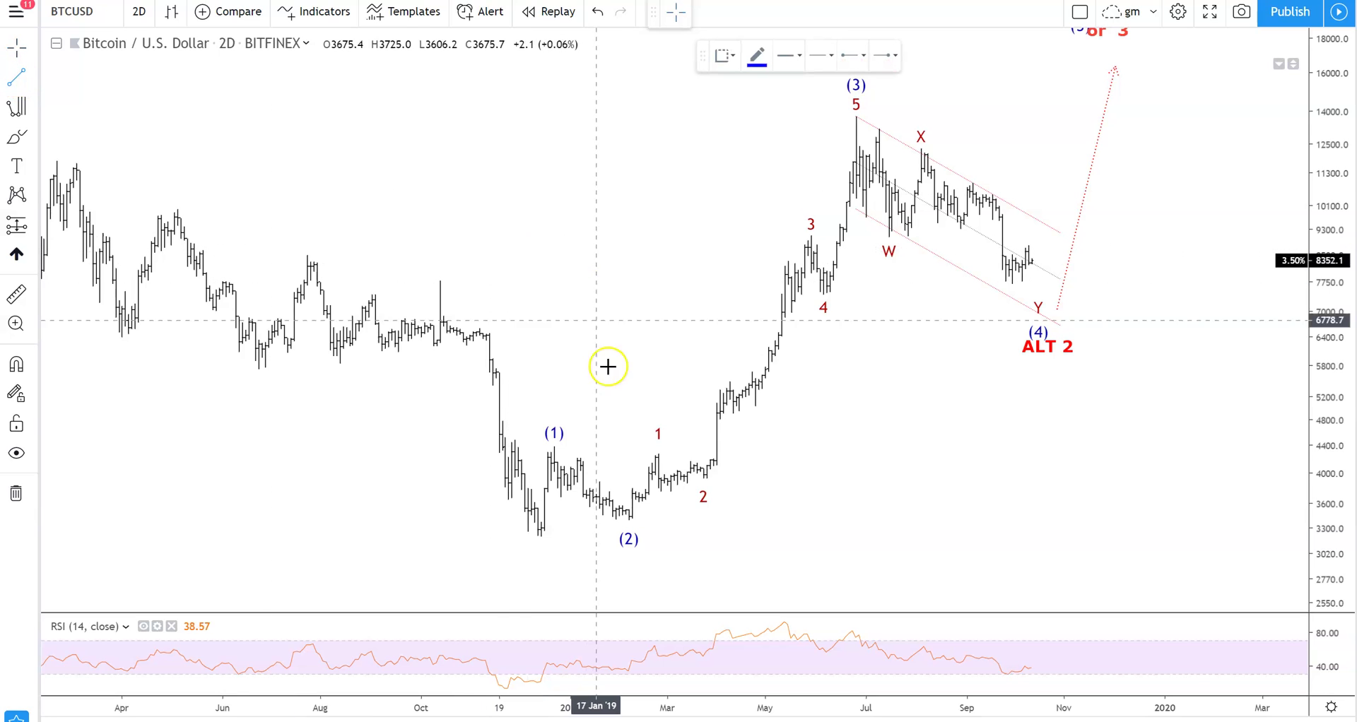
pyautogui.moveTo(542, 540)
pyautogui.mouseDown()
pyautogui.moveTo(894, 109)
pyautogui.moveTo(855, 115)
pyautogui.moveTo(887, 176)
pyautogui.moveTo(1006, 280)
pyautogui.moveTo(1060, 312)
pyautogui.moveTo(1185, 314)
pyautogui.moveTo(1205, 333)
pyautogui.moveTo(1113, 322)
pyautogui.mouseUp()
pyautogui.click(940, 368)
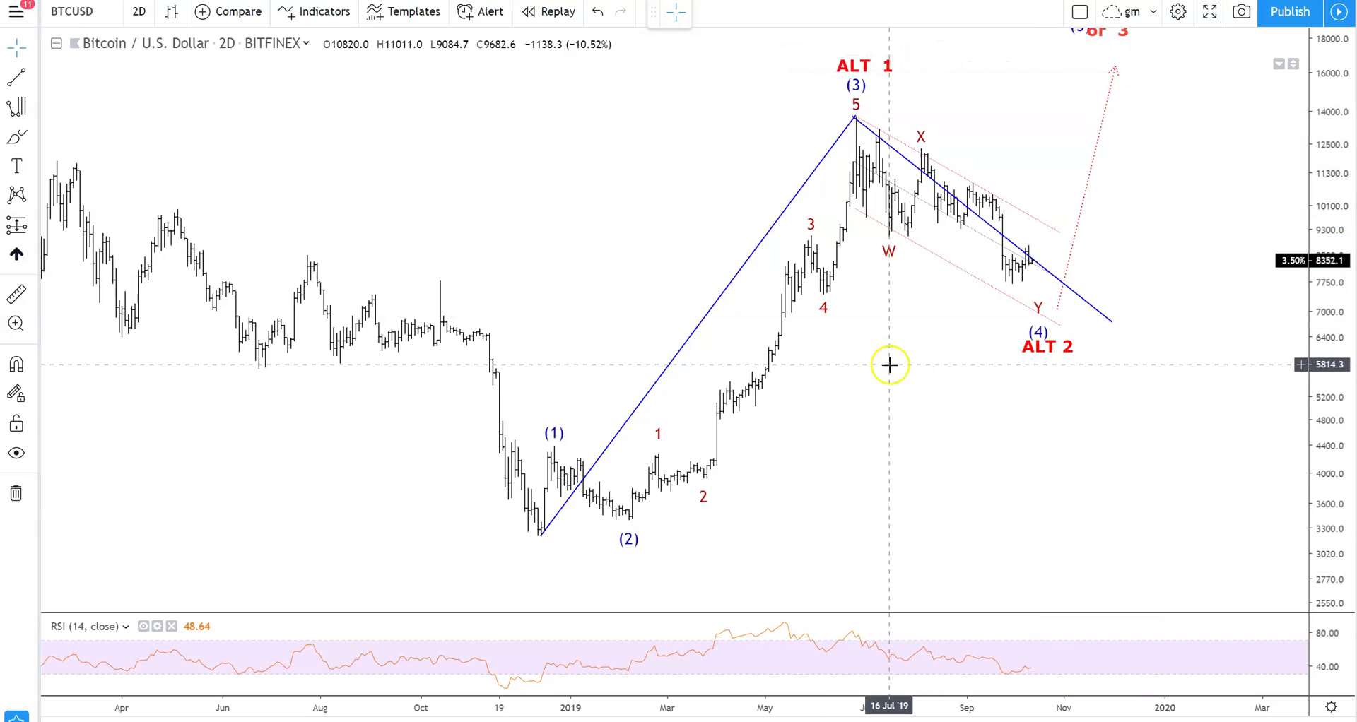
# Place a Trend-Based Fib Time spanning 15 Dec '18 to 26 Jun '19, with its third point on 26 Jun '19
pyautogui.click(33, 106)
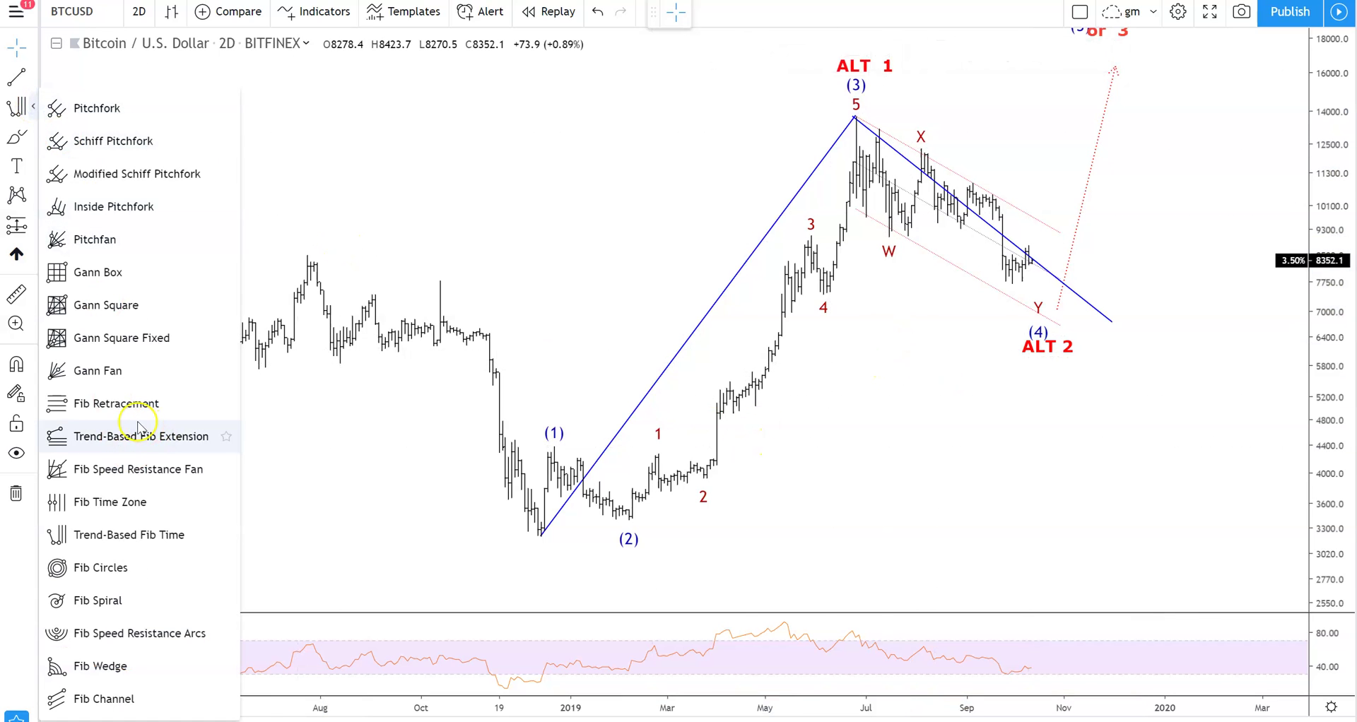
pyautogui.click(120, 537)
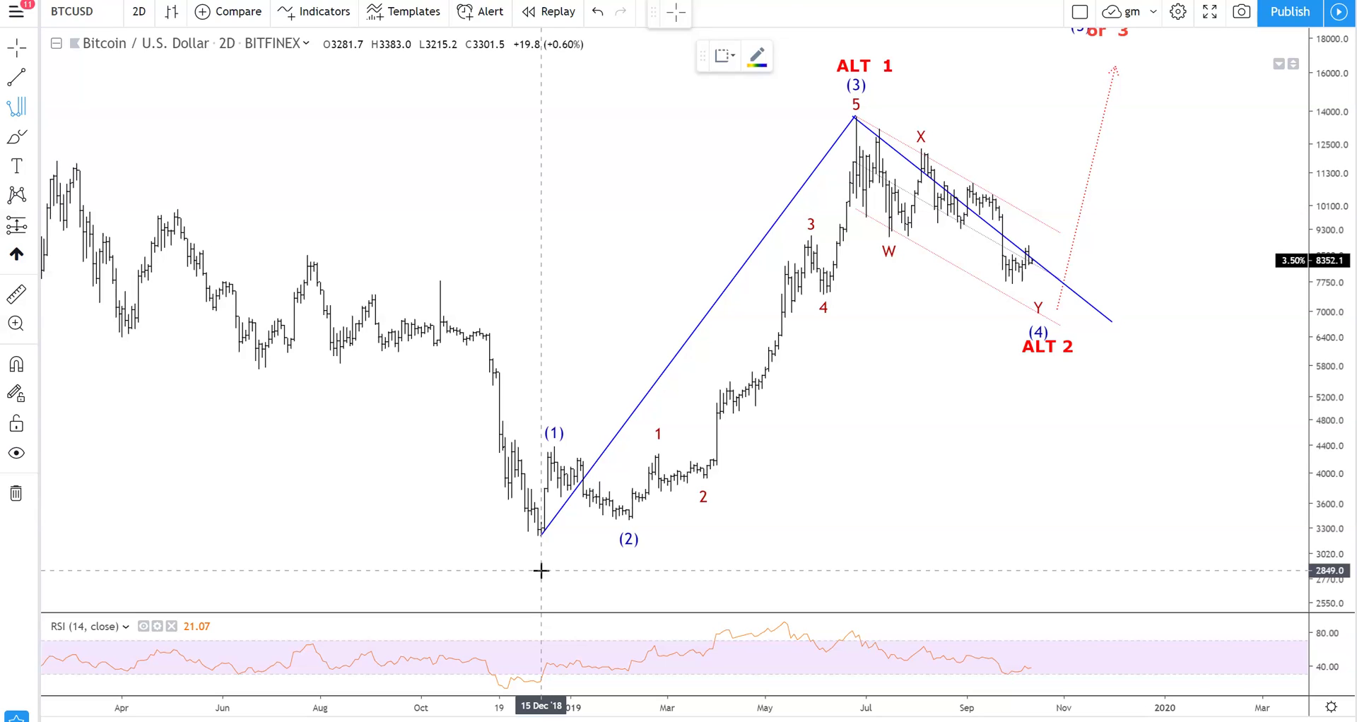
pyautogui.click(541, 558)
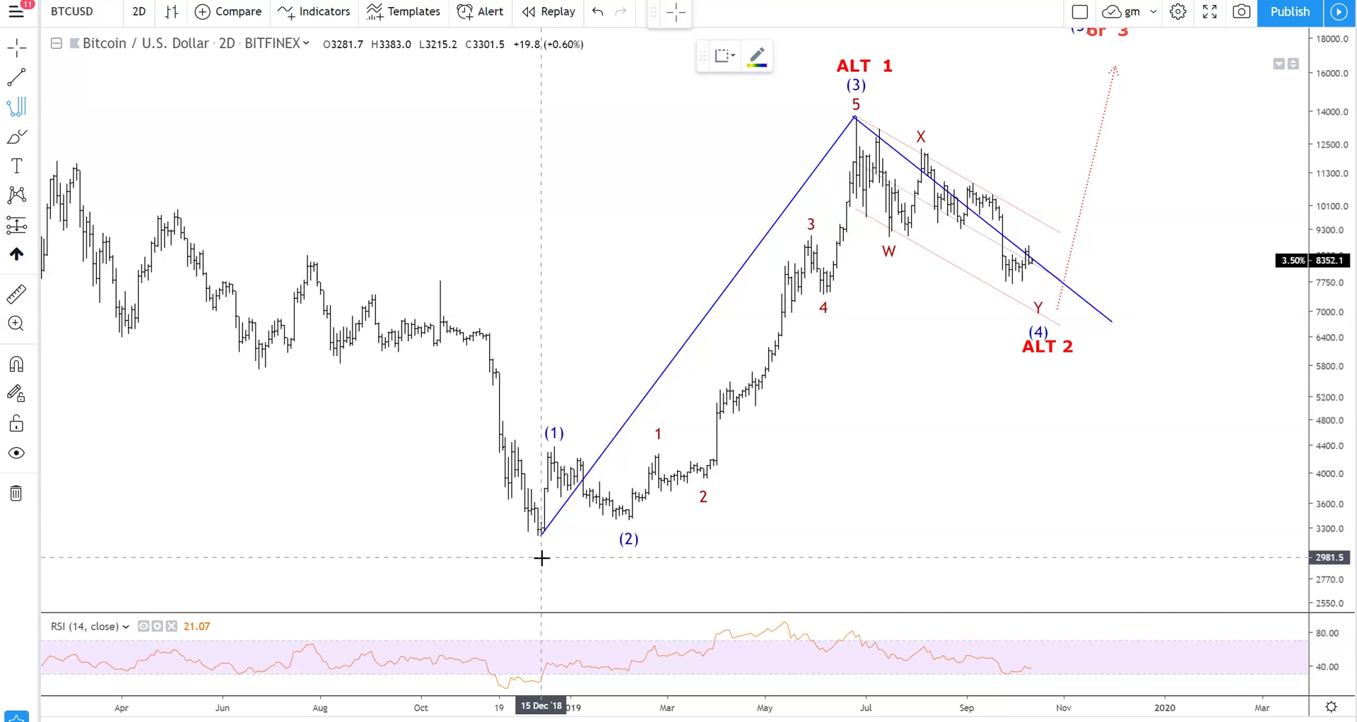
pyautogui.click(539, 546)
pyautogui.click(541, 574)
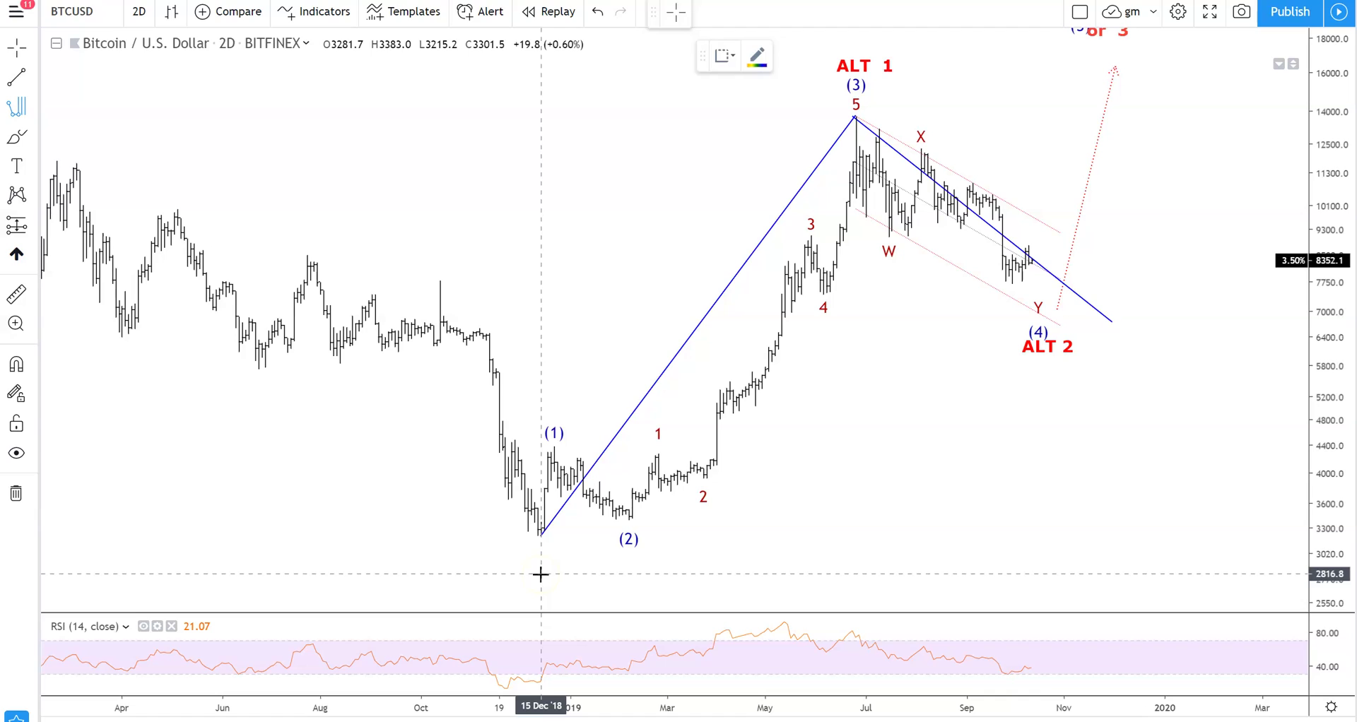
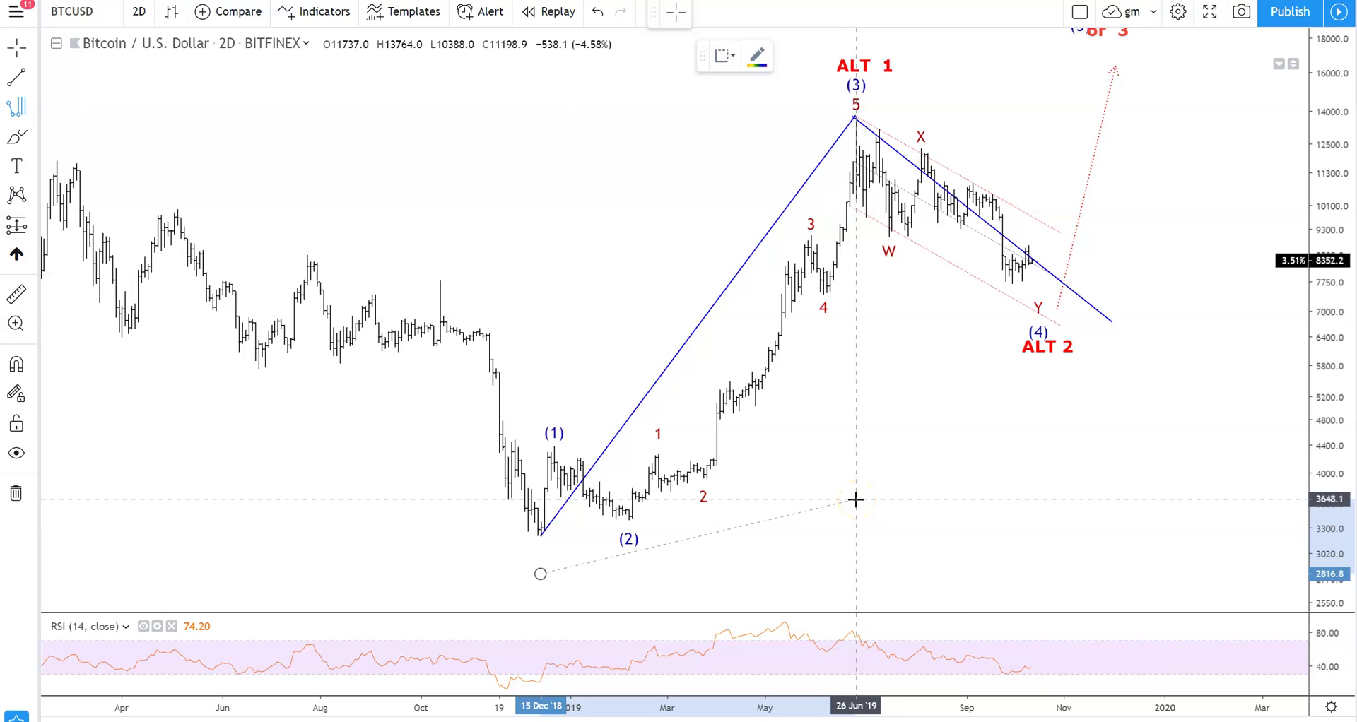
pyautogui.click(855, 499)
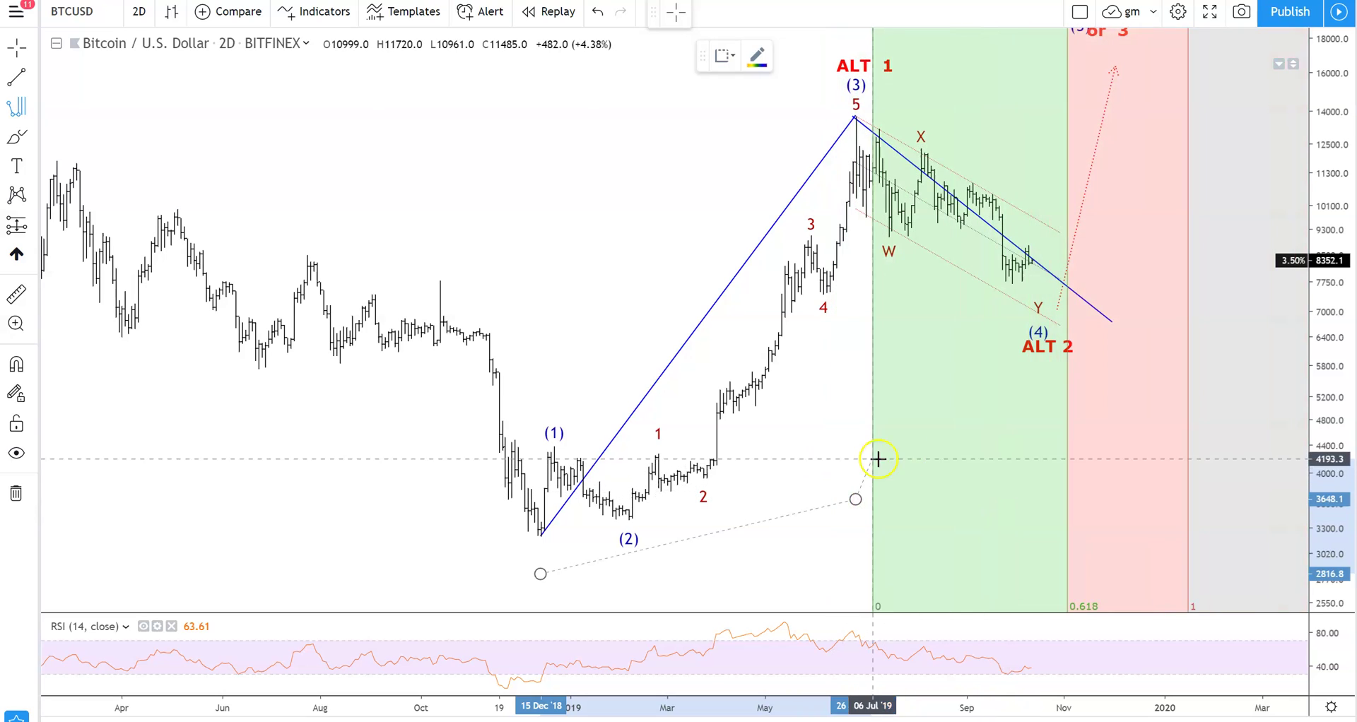
pyautogui.click(1007, 419)
pyautogui.moveTo(1007, 420); pyautogui.dragTo(891, 395)
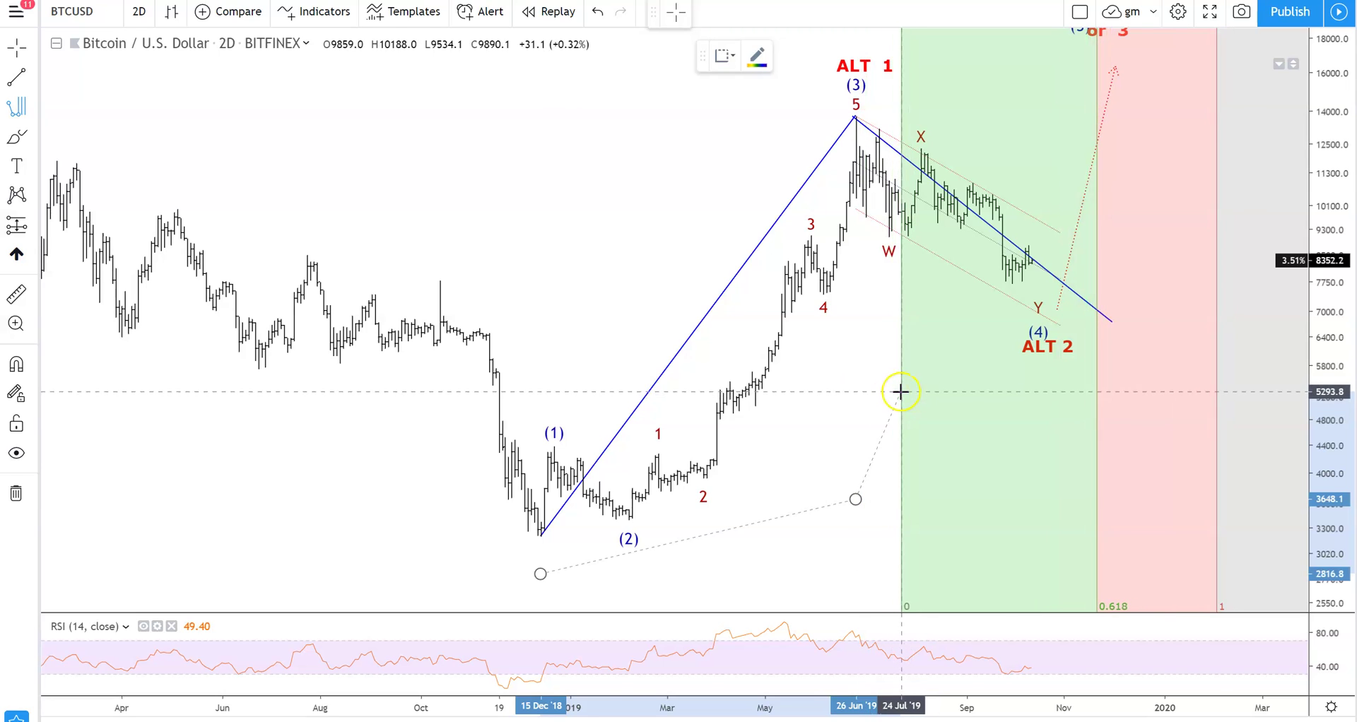
pyautogui.moveTo(884, 402)
pyautogui.mouseDown()
pyautogui.moveTo(856, 414)
pyautogui.moveTo(875, 414)
pyautogui.moveTo(858, 414)
pyautogui.moveTo(857, 454)
pyautogui.moveTo(859, 114)
pyautogui.moveTo(897, 388)
pyautogui.moveTo(879, 415)
pyautogui.moveTo(859, 411)
pyautogui.mouseUp()
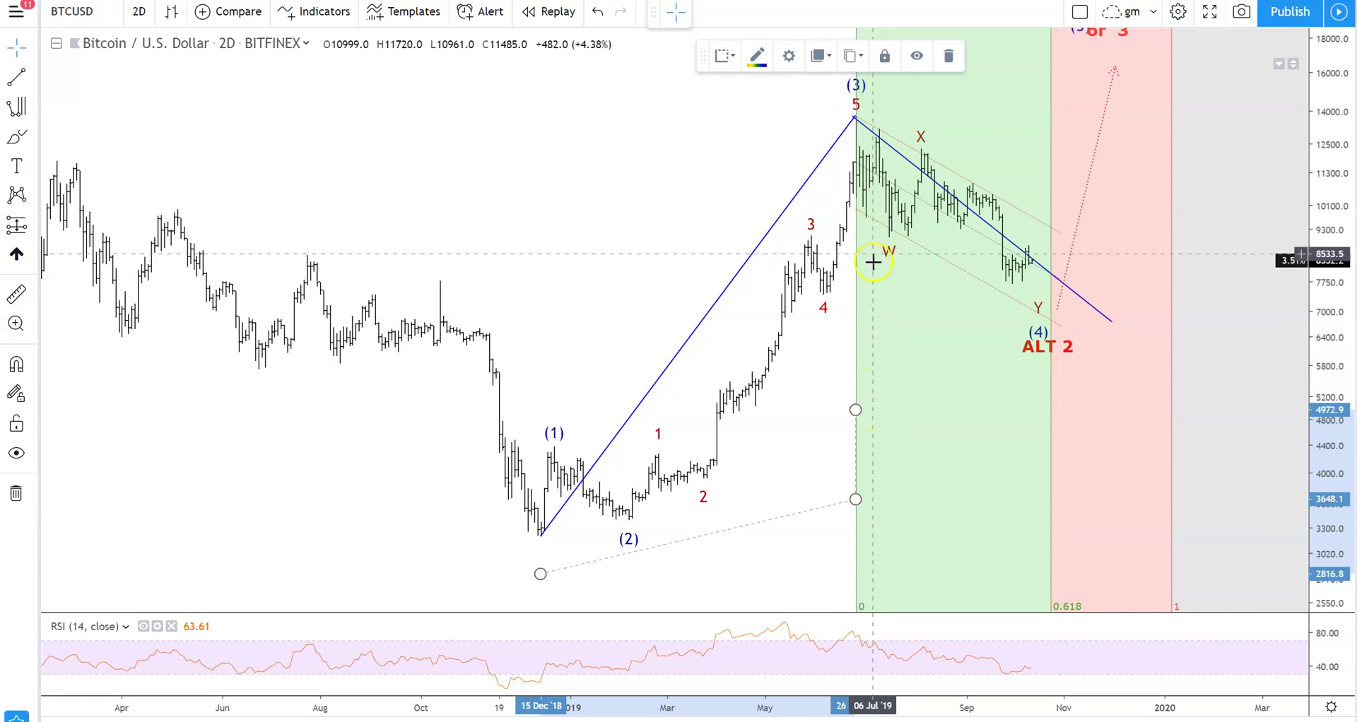
# Move the descending trend line's endpoint to the 0.618 time level, and from there to about 6889 on 11 Nov '19
pyautogui.moveTo(773, 463); pyautogui.dragTo(615, 455)
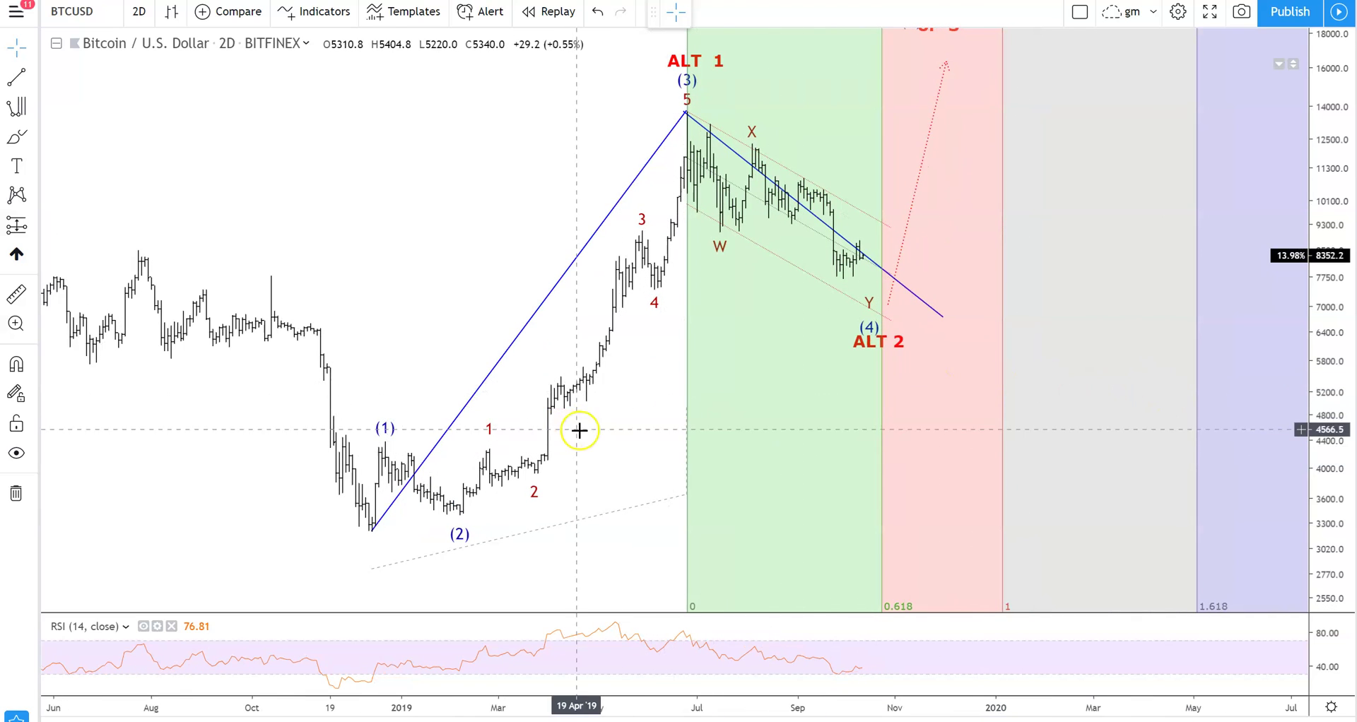
pyautogui.moveTo(620, 443); pyautogui.dragTo(578, 443)
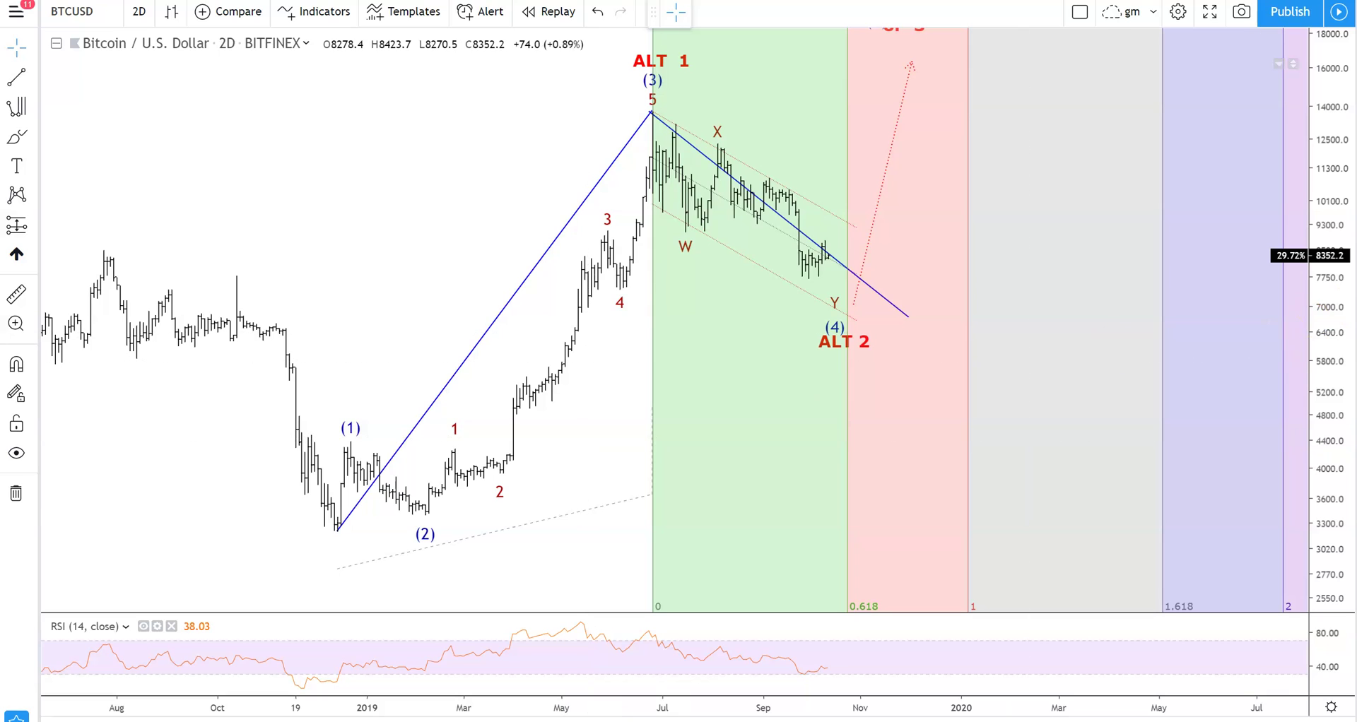
pyautogui.moveTo(1333, 290); pyautogui.dragTo(1332, 353)
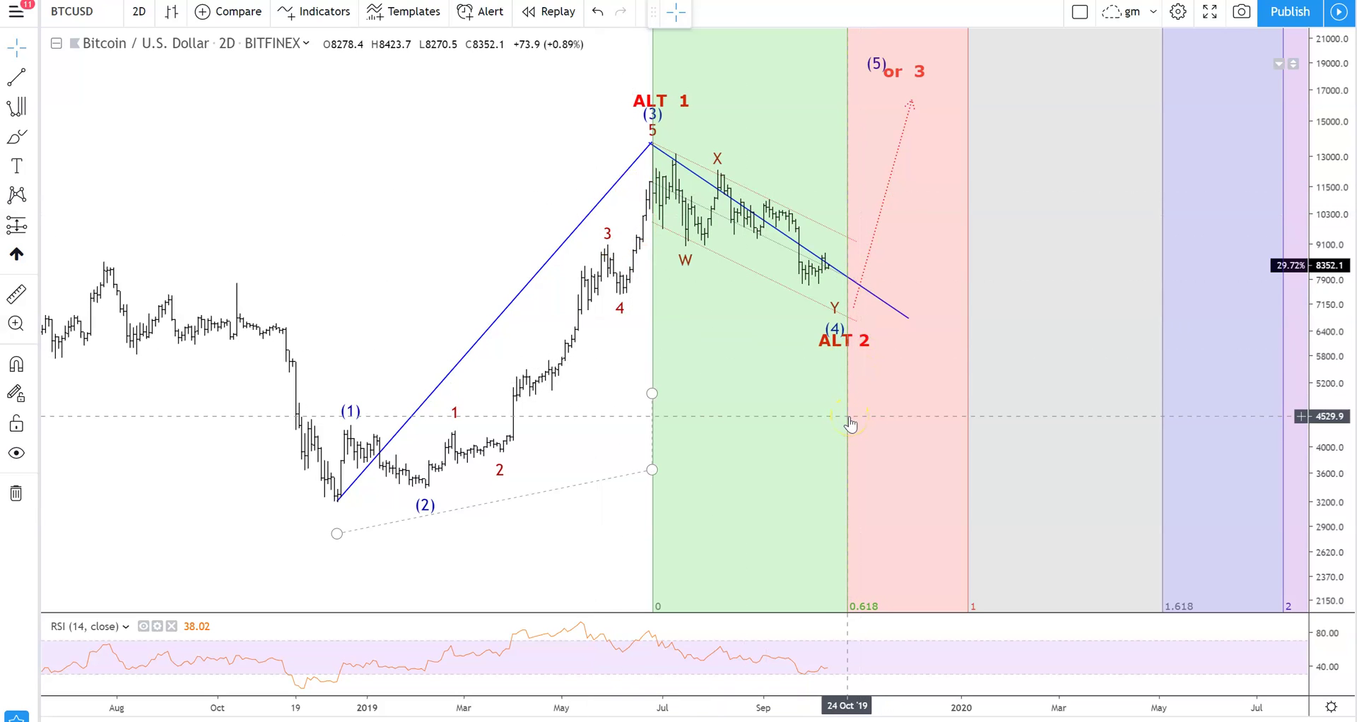
pyautogui.click(842, 389)
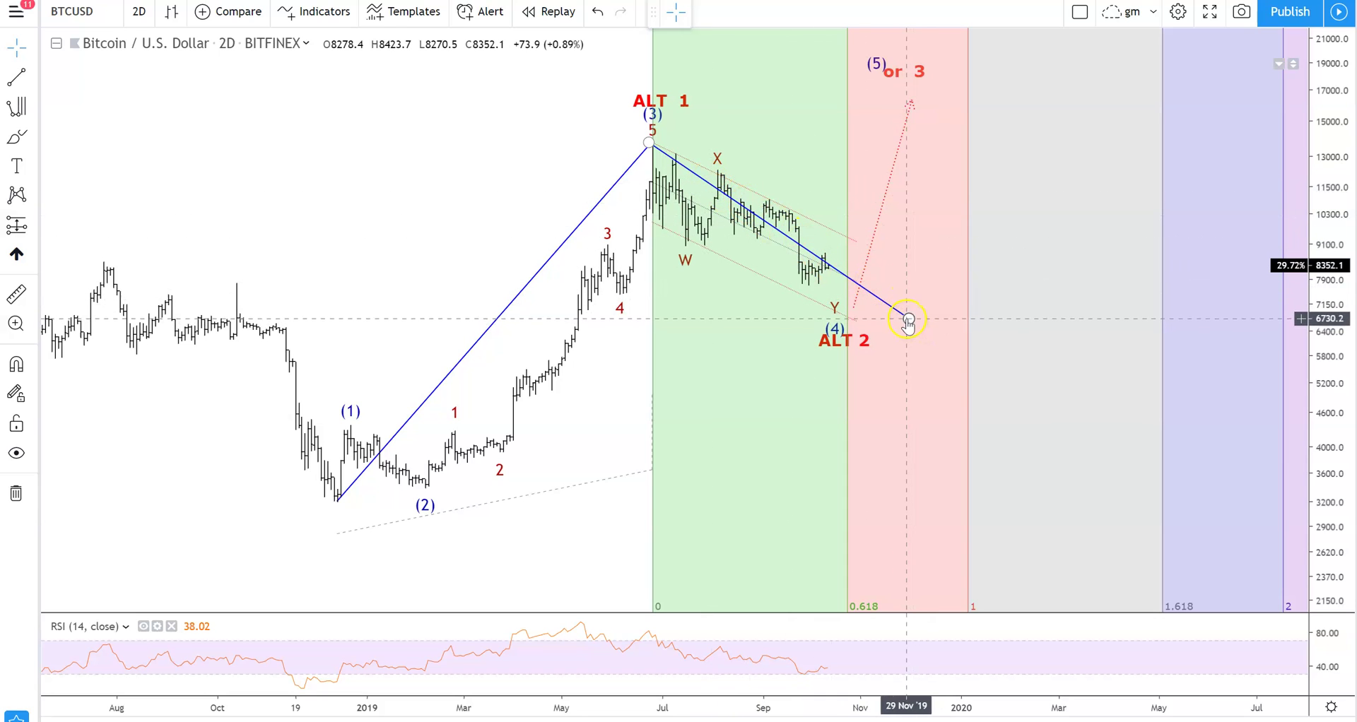
pyautogui.moveTo(907, 318); pyautogui.dragTo(848, 306)
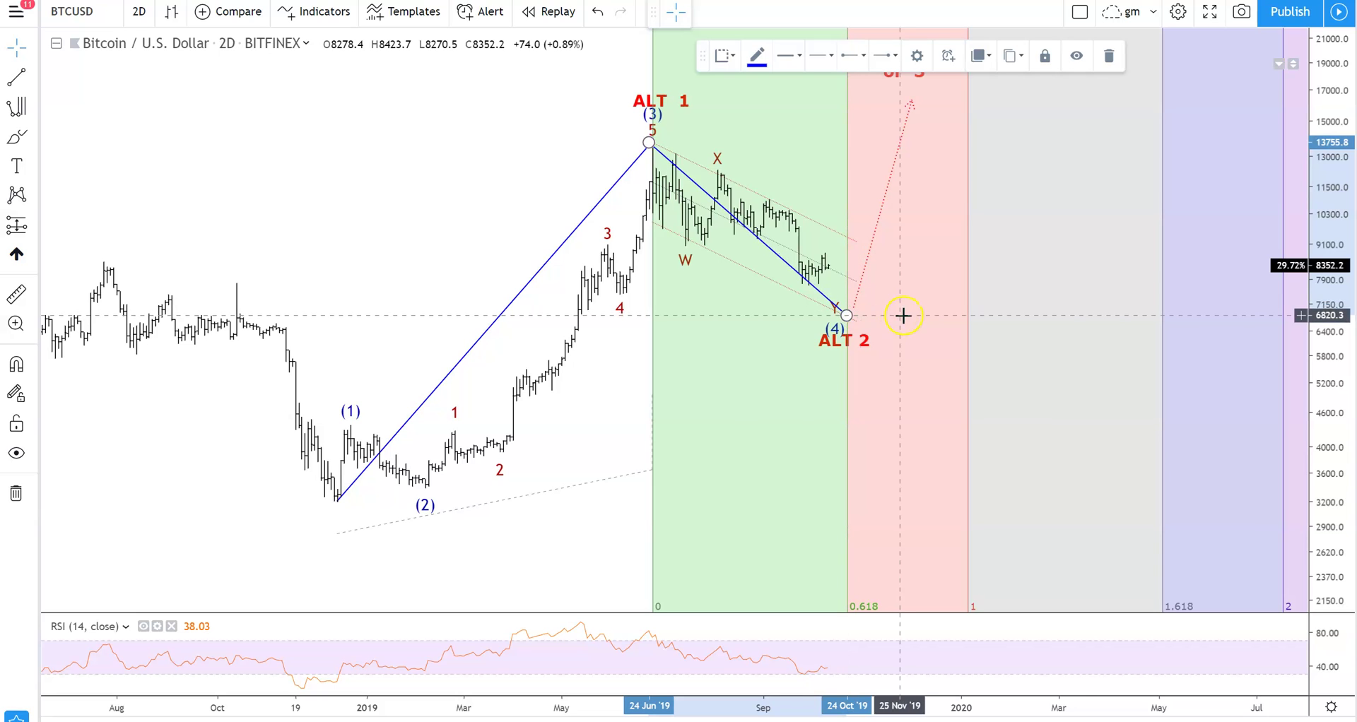
pyautogui.click(846, 317)
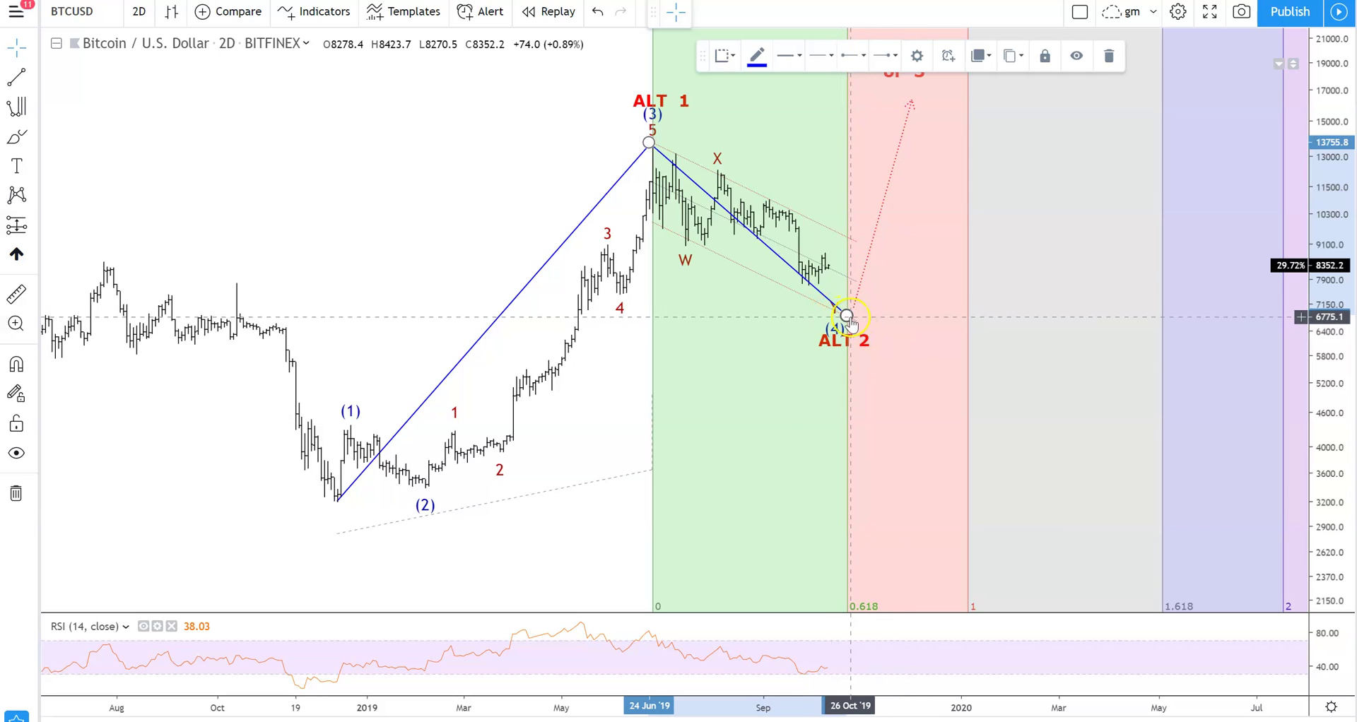
pyautogui.moveTo(848, 318); pyautogui.dragTo(875, 312)
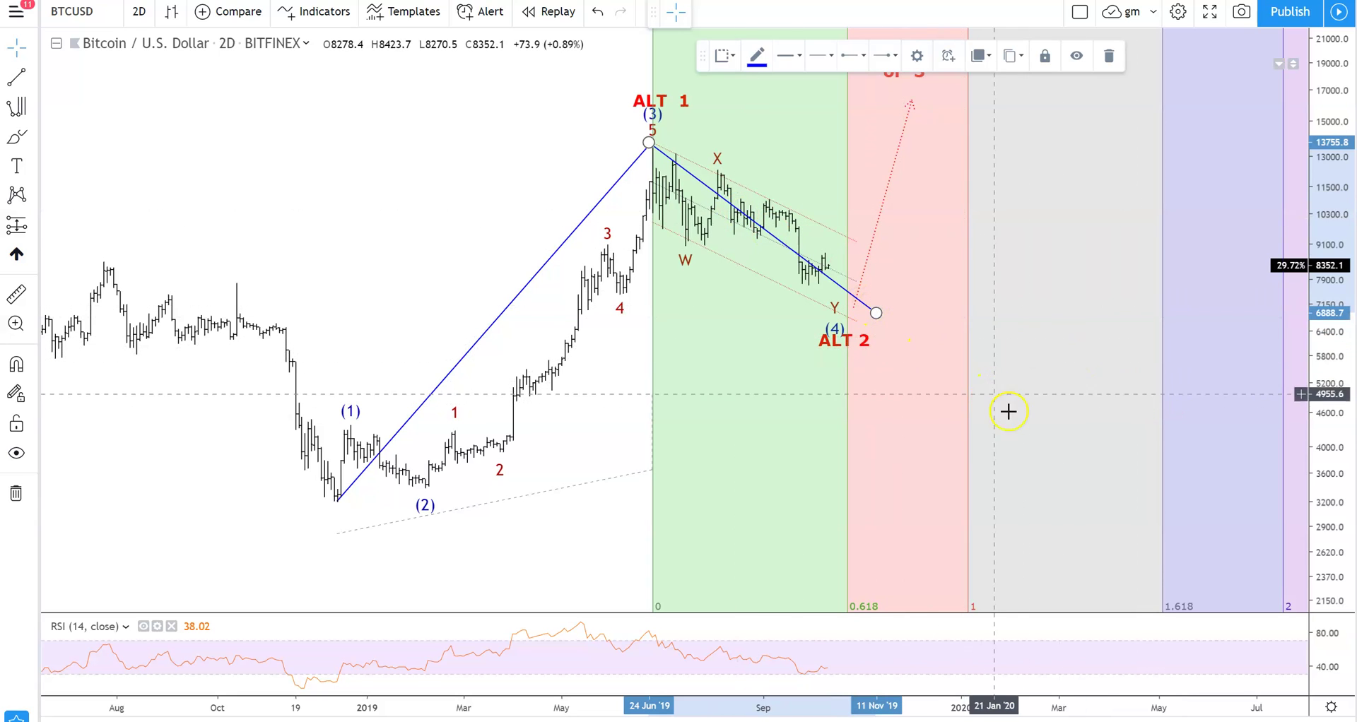
pyautogui.click(917, 56)
pyautogui.click(646, 166)
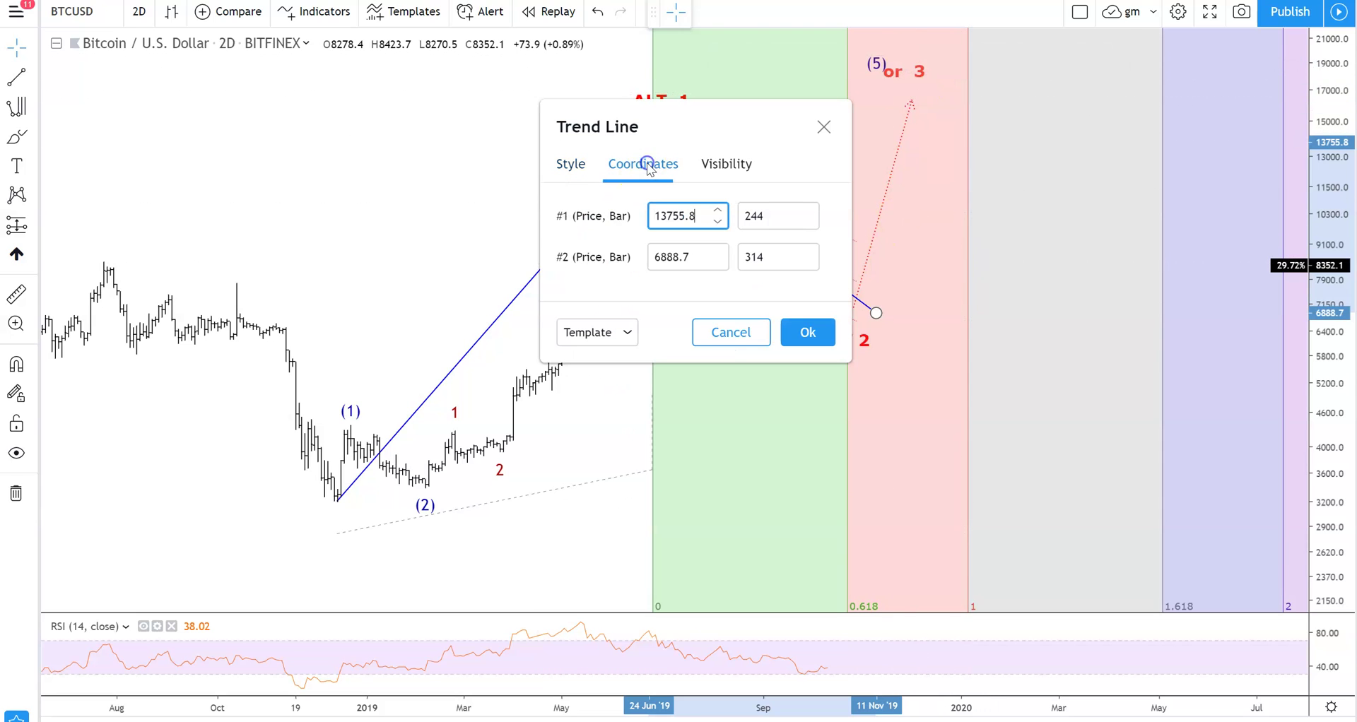
pyautogui.click(559, 166)
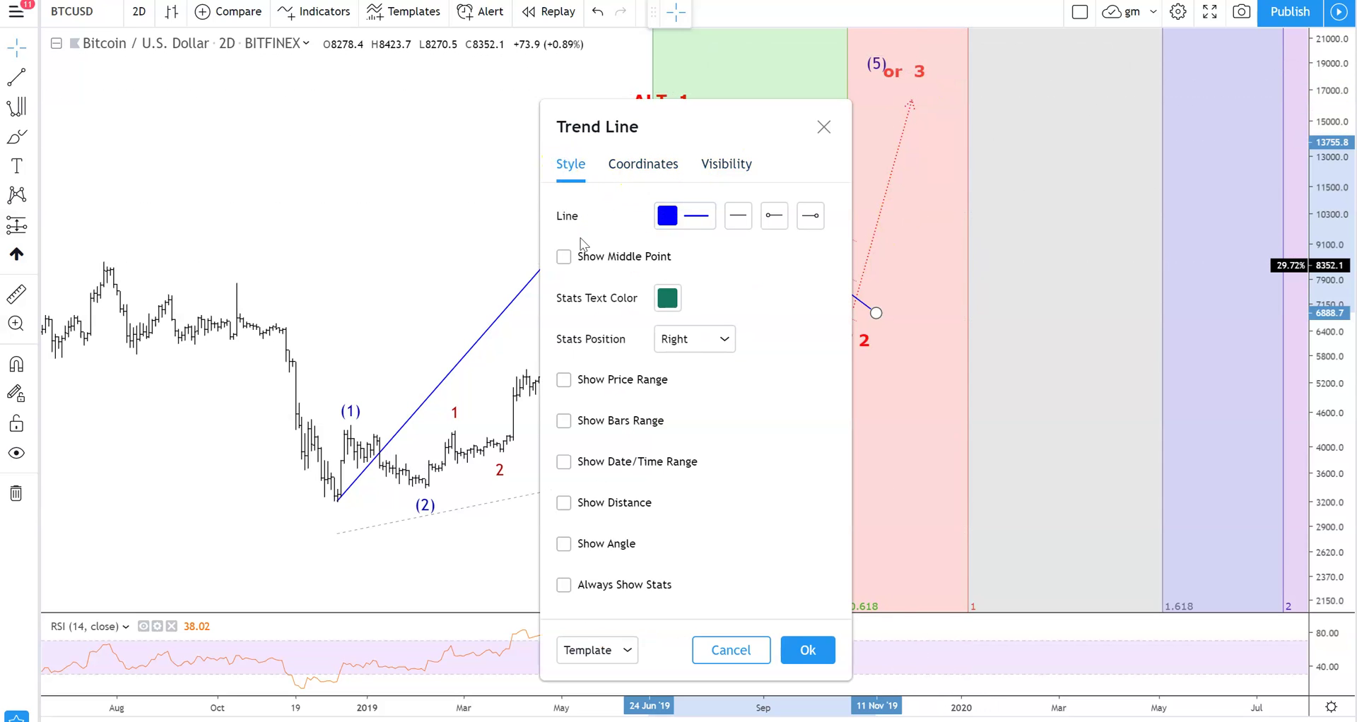
pyautogui.click(730, 650)
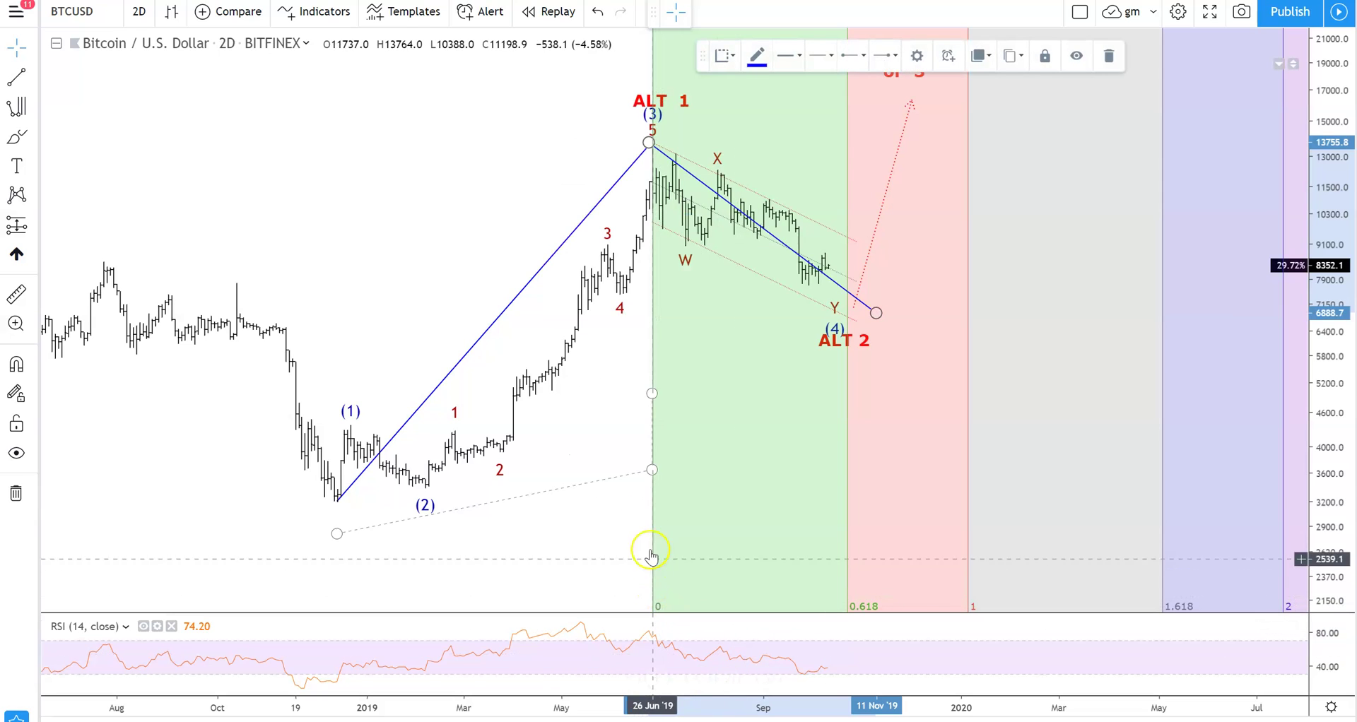
# Enable the 1.382 level of the Trend-Based Fib Time drawing, leaving the 2.382 level off
pyautogui.rightClick(652, 471)
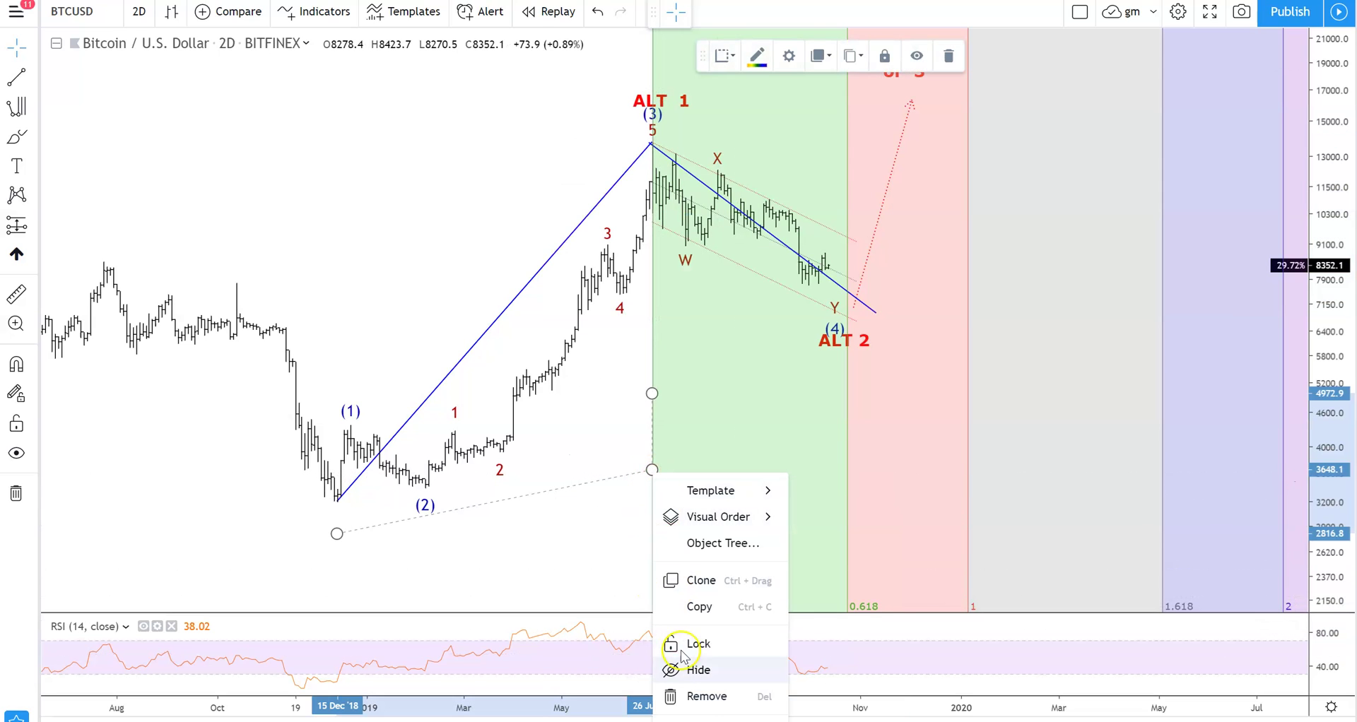
pyautogui.click(697, 715)
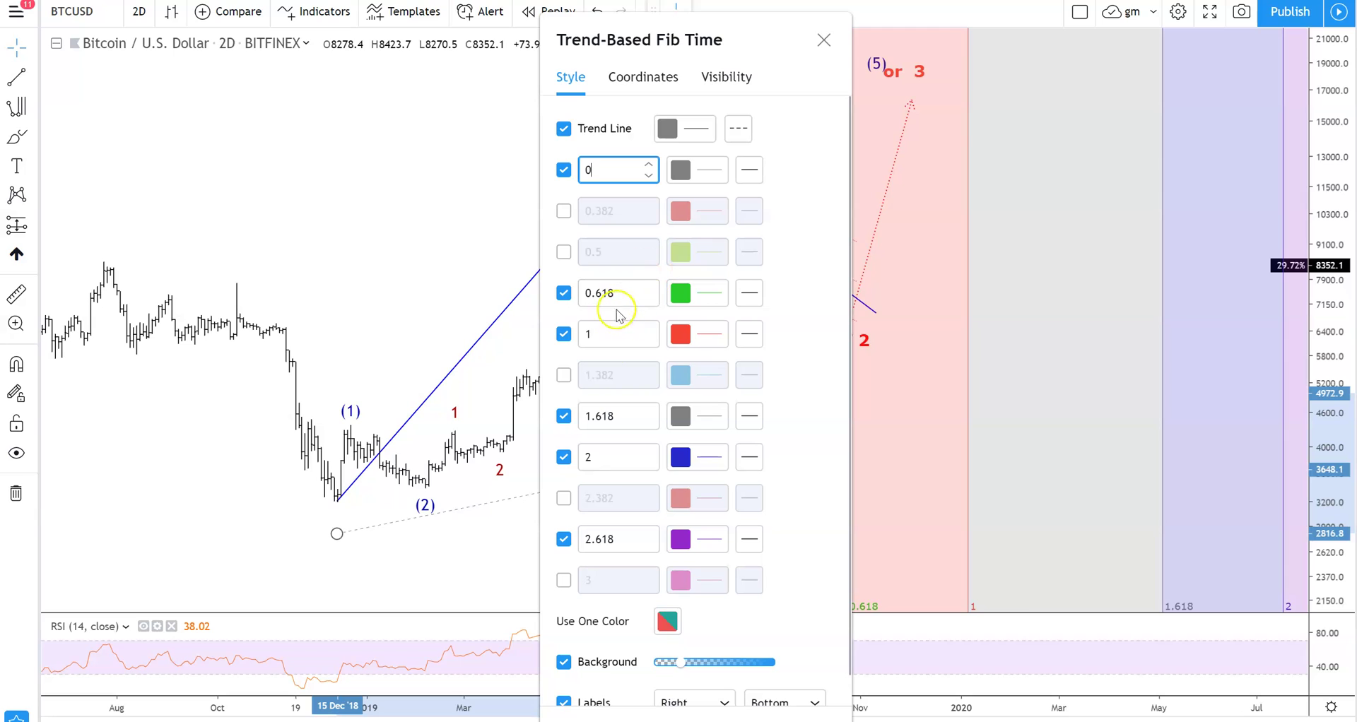
pyautogui.click(564, 375)
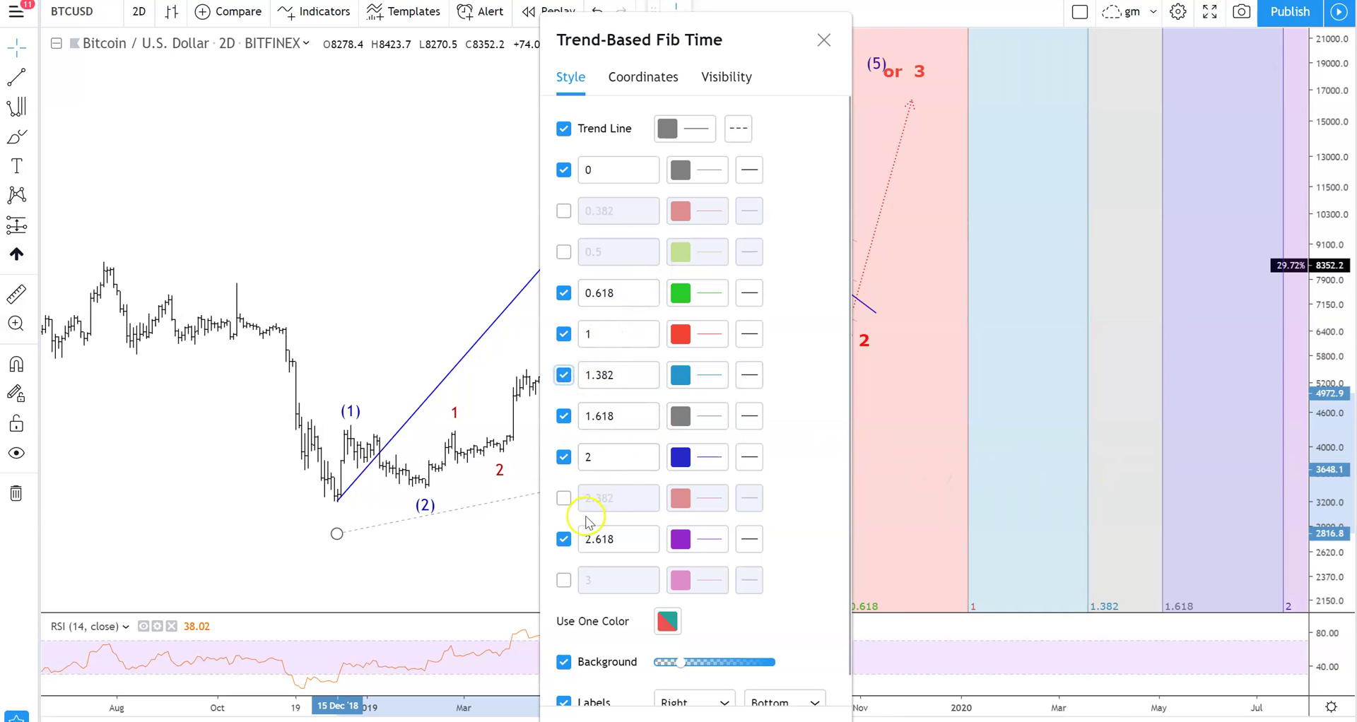
pyautogui.click(568, 501)
pyautogui.click(567, 501)
pyautogui.press('Escape')
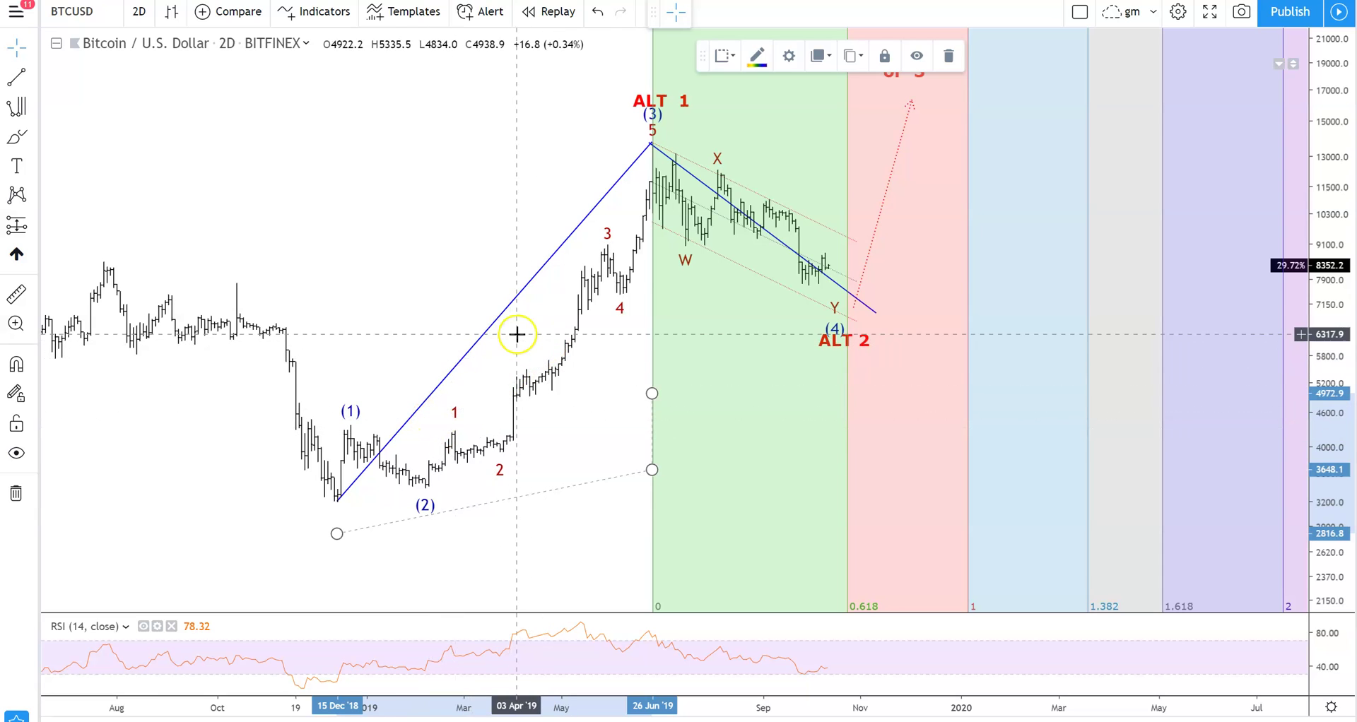
# Delete the Trend-Based Fib Time drawing and both blue trend lines from the chart
pyautogui.moveTo(414, 283)
pyautogui.mouseDown()
pyautogui.moveTo(545, 264)
pyautogui.moveTo(547, 491)
pyautogui.mouseUp()
pyautogui.moveTo(667, 491); pyautogui.dragTo(651, 479)
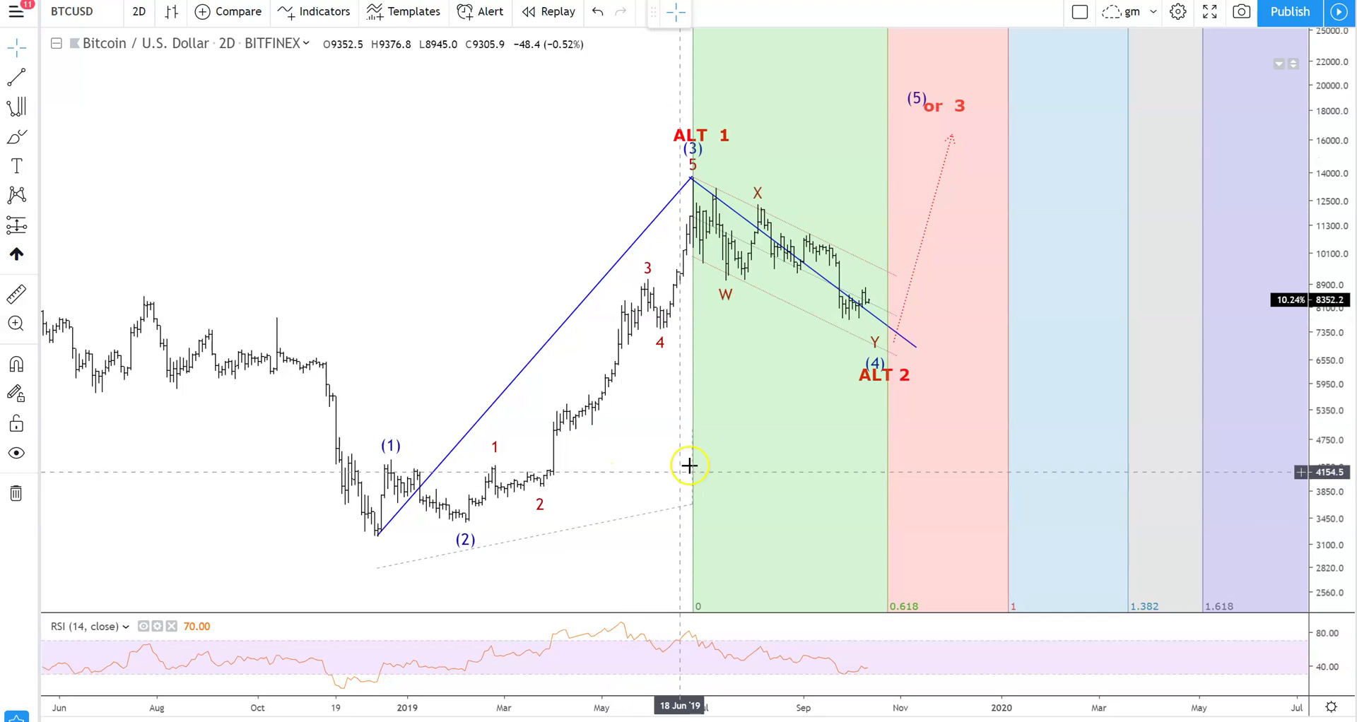
pyautogui.click(692, 503)
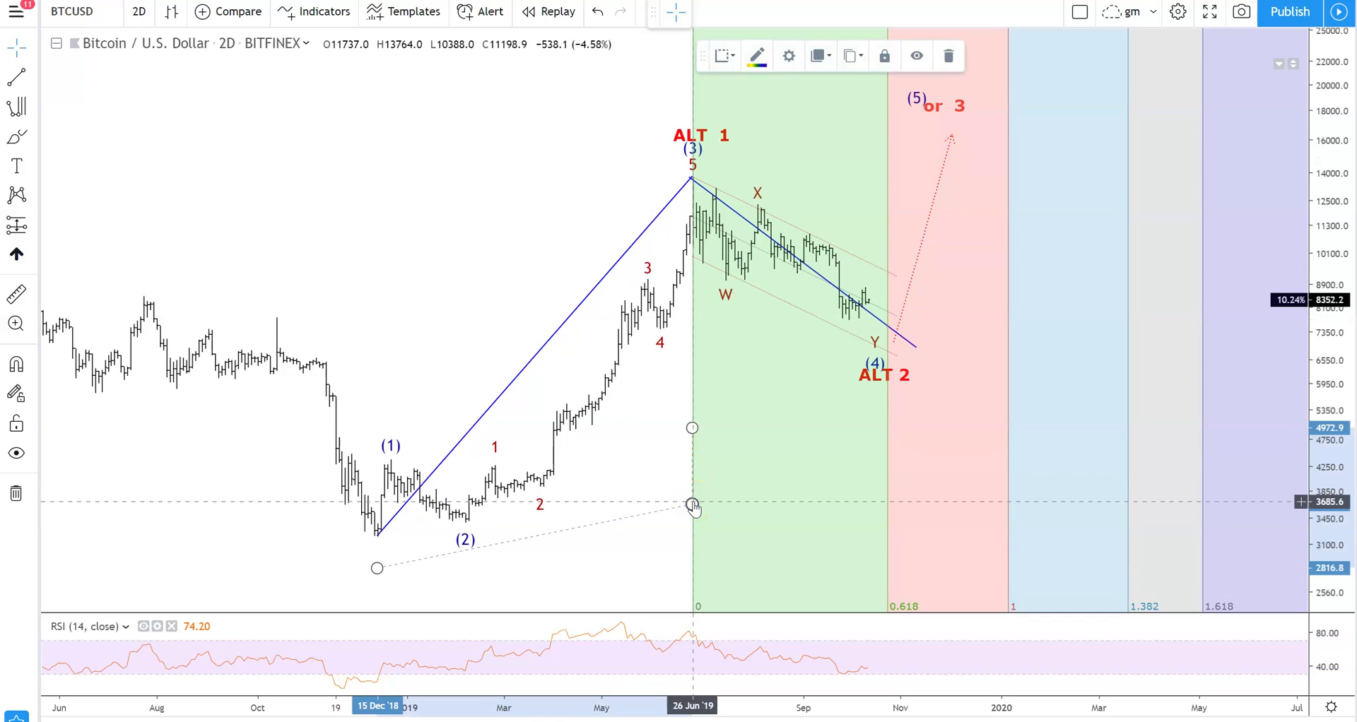
pyautogui.press('Delete')
pyautogui.click(596, 290)
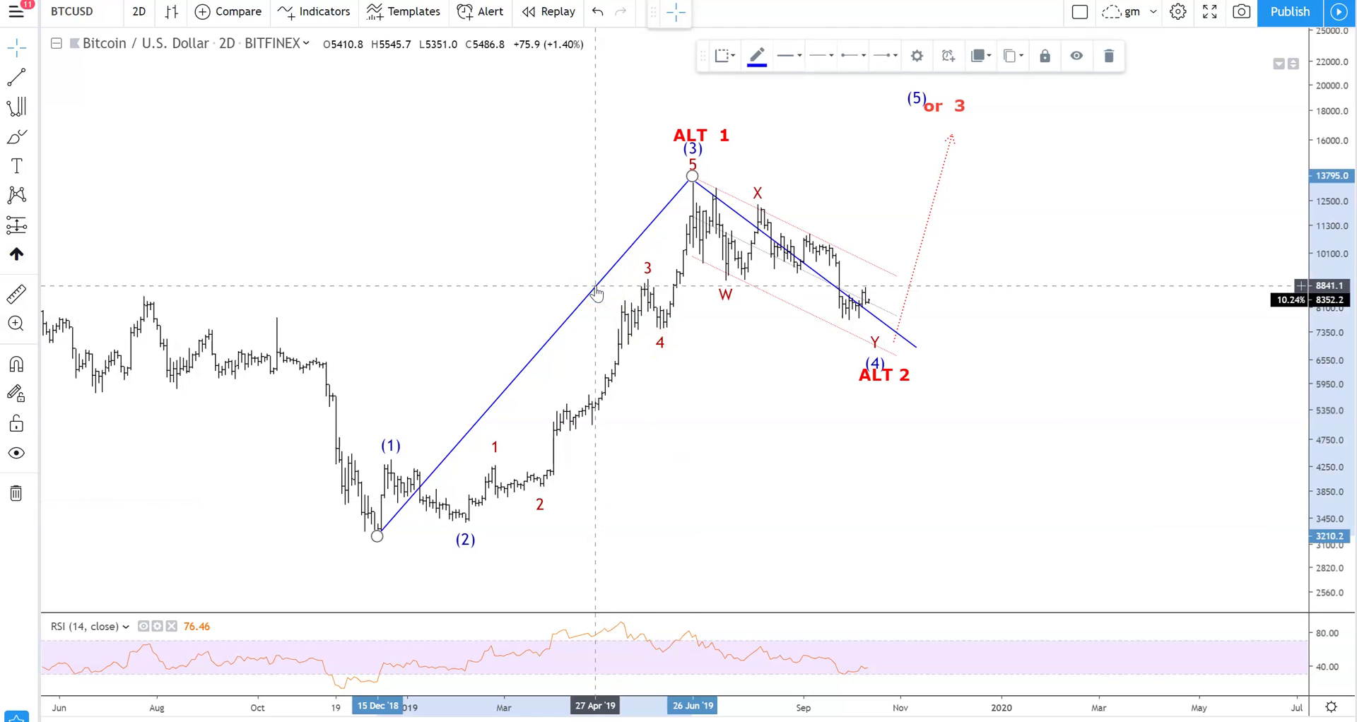
pyautogui.click(710, 479)
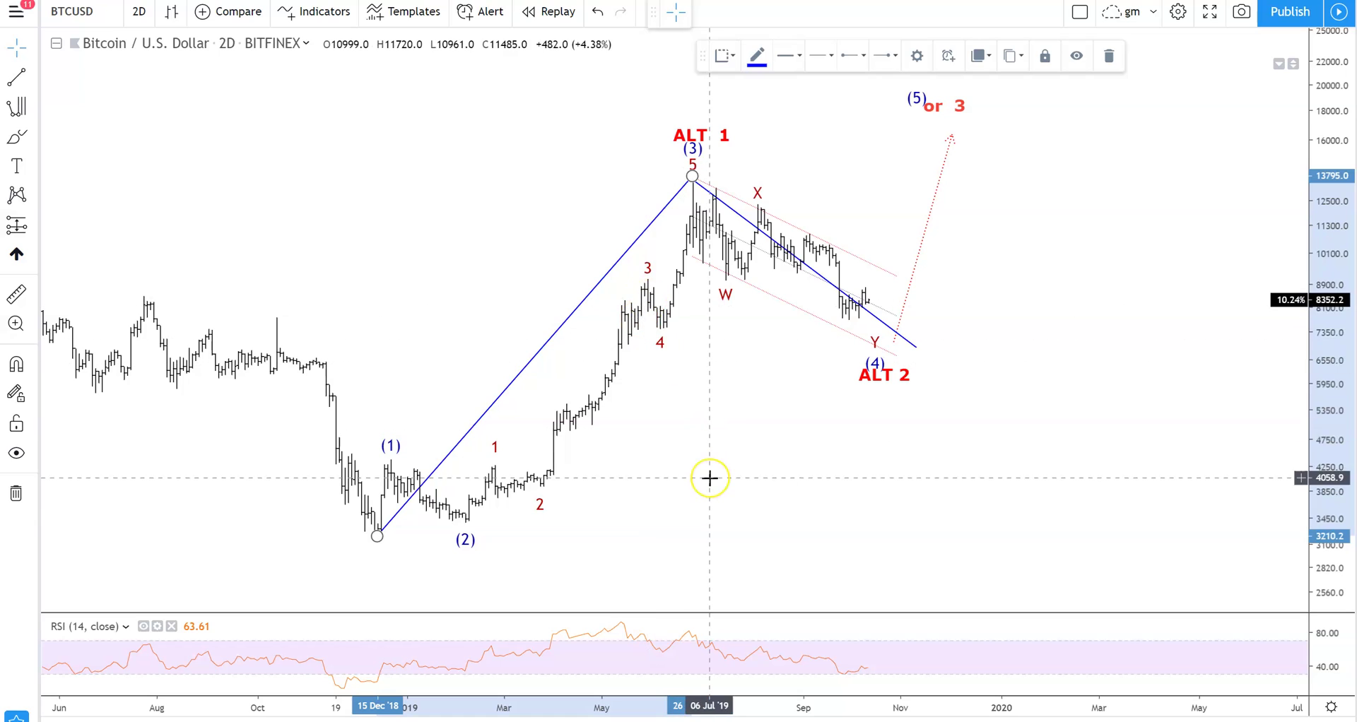
pyautogui.click(811, 272)
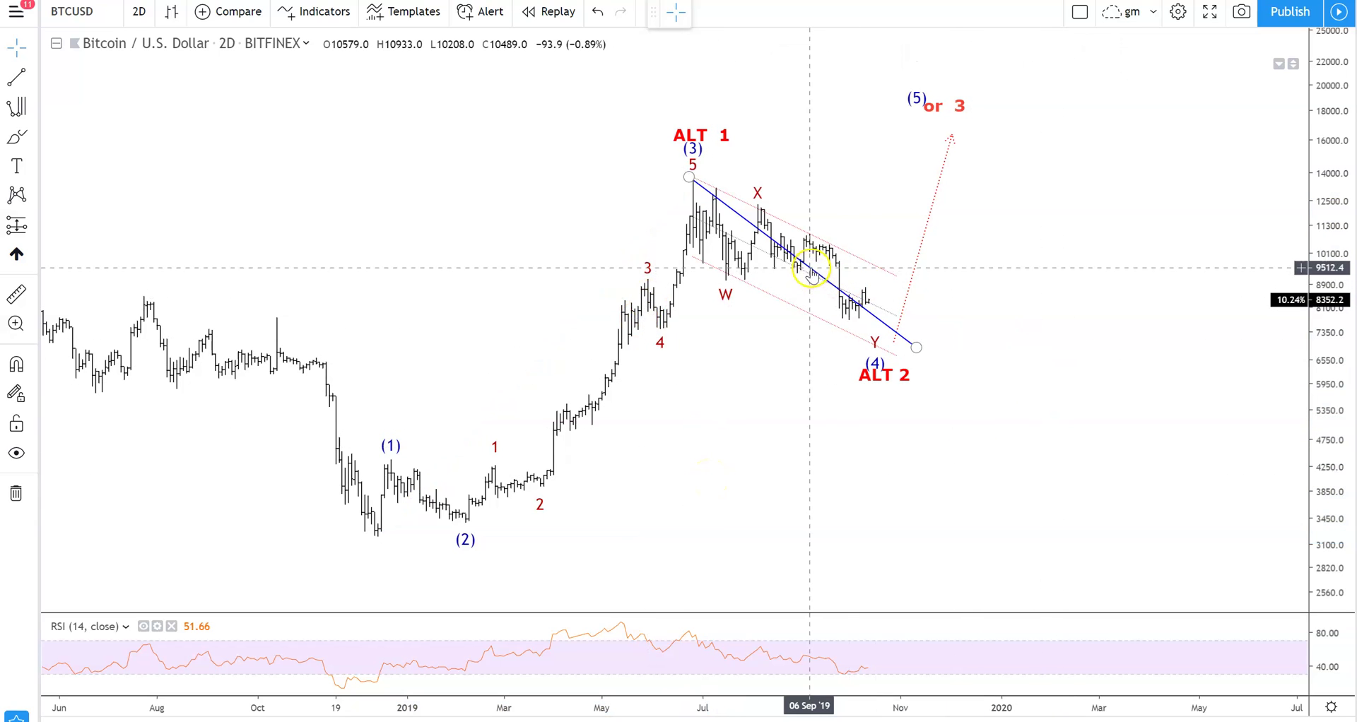
pyautogui.moveTo(916, 346); pyautogui.dragTo(912, 345)
pyautogui.press('Delete')
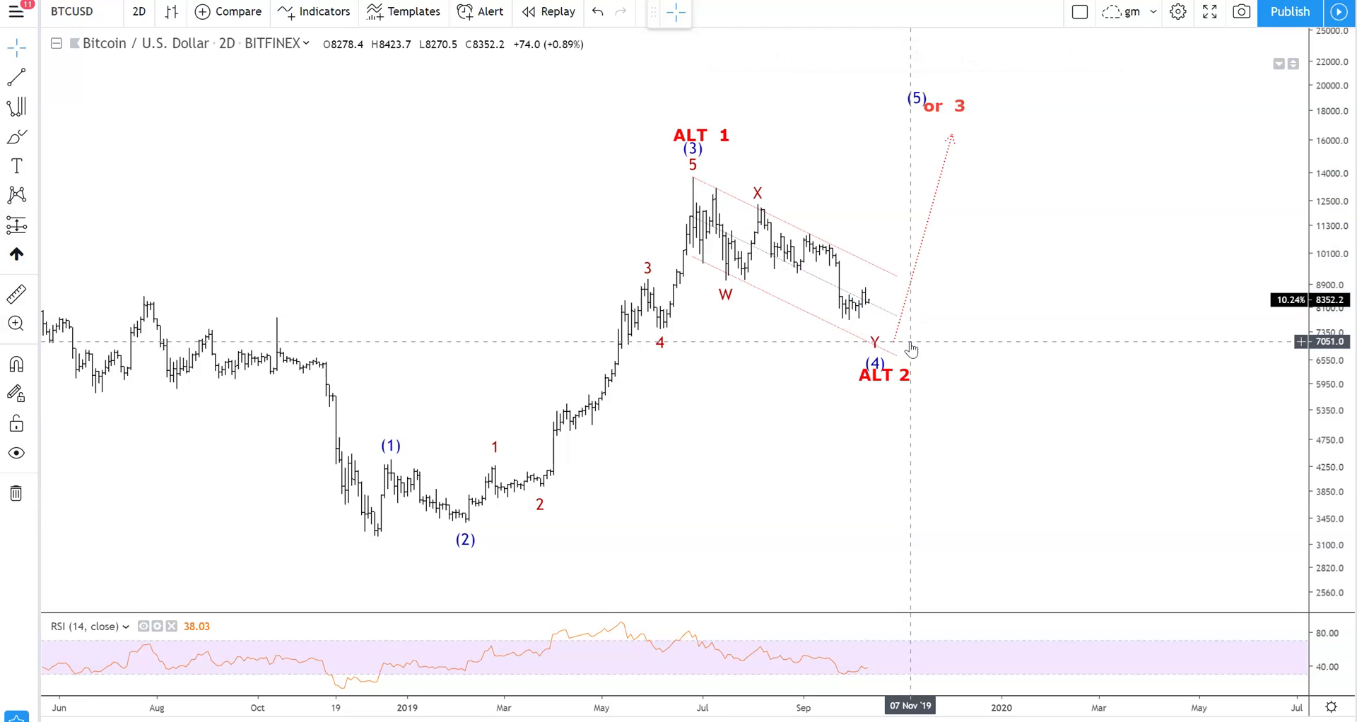
# Place a Trend-Based Fib Time from wave (1) on 23 Dec '18 to wave (2) on 6 Feb '19, with its third point on 26 Jun '19
pyautogui.click(747, 450)
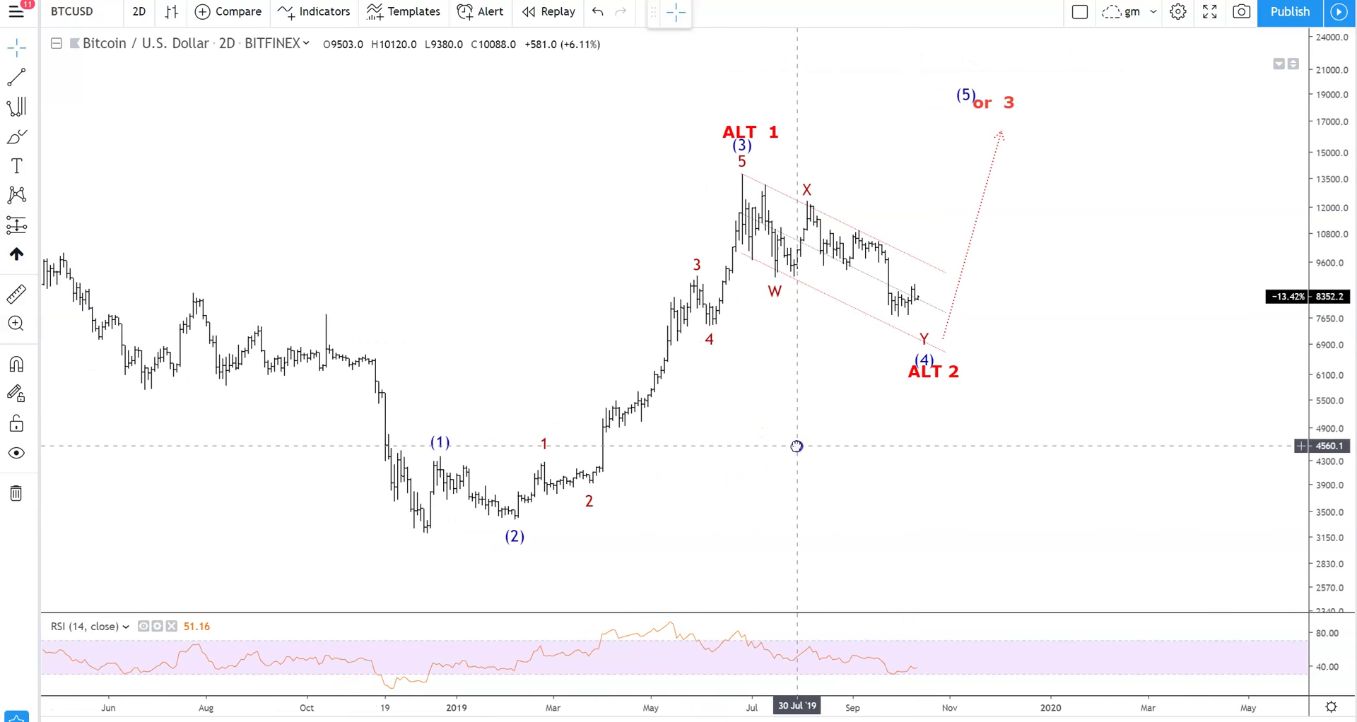
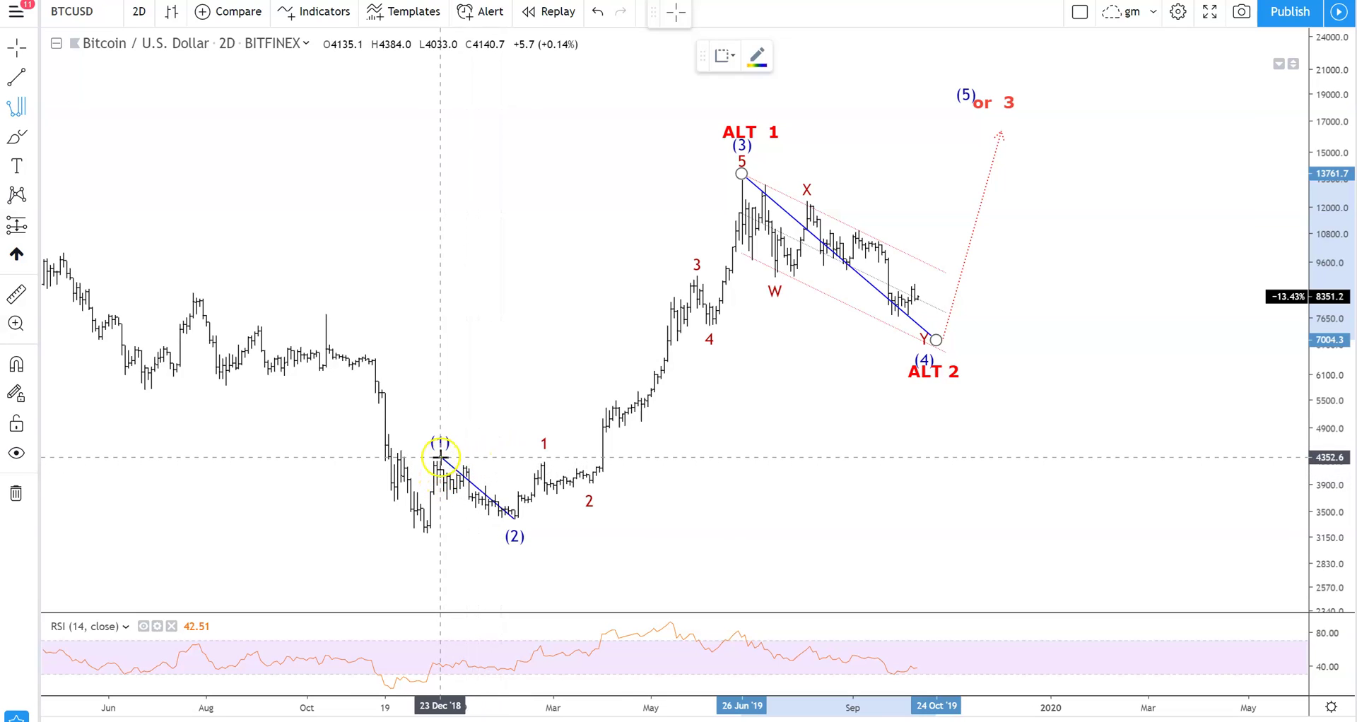
pyautogui.click(439, 456)
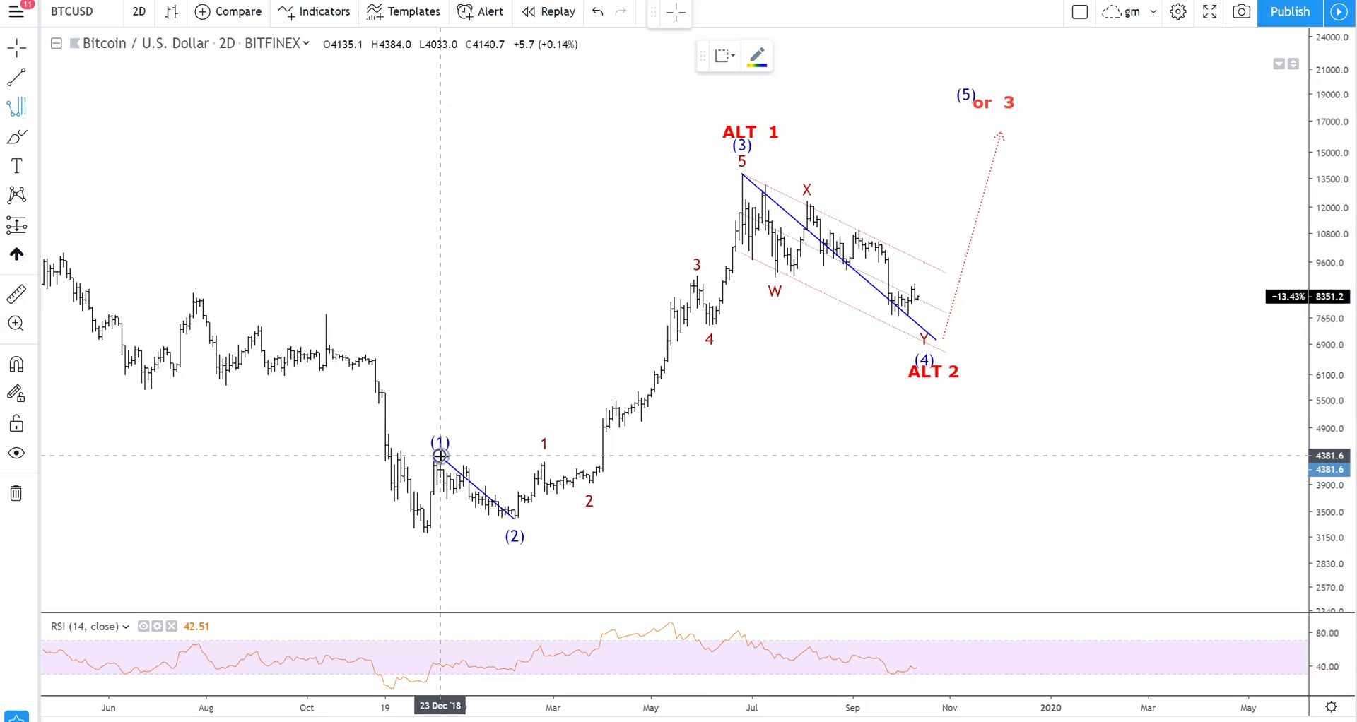
pyautogui.click(514, 444)
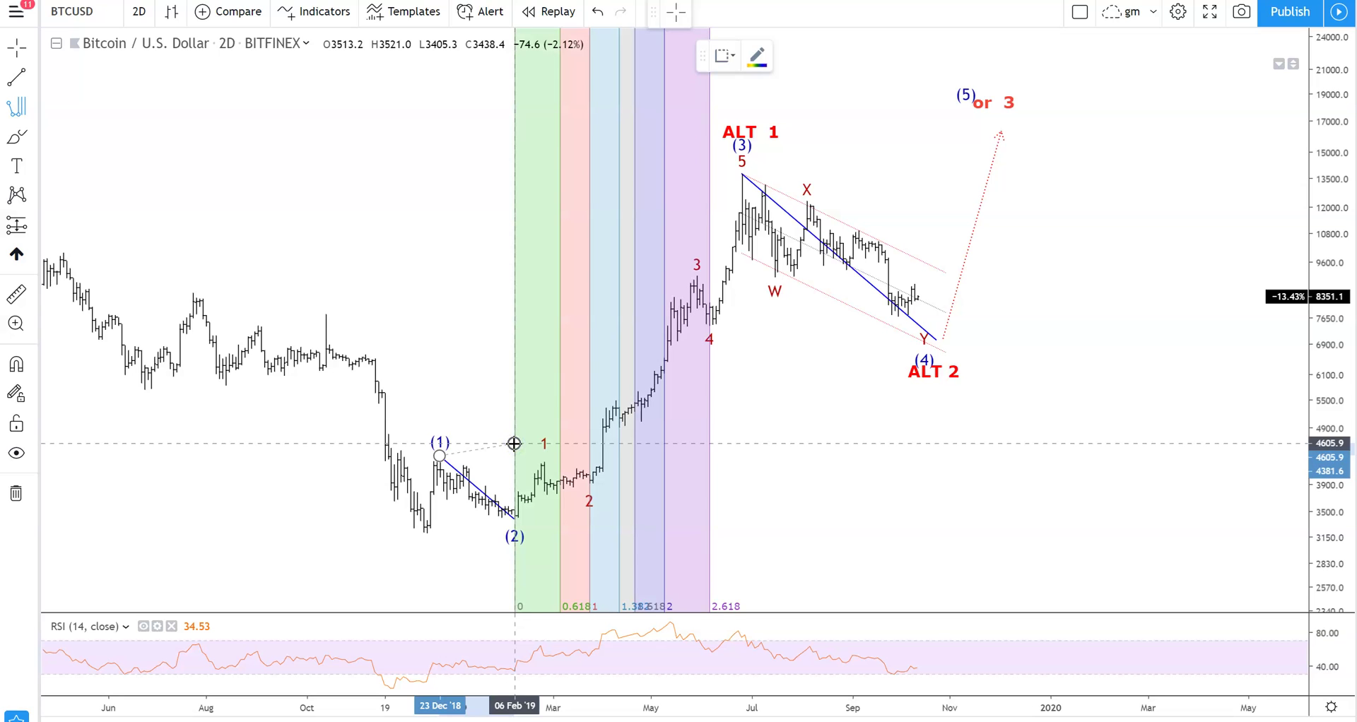
pyautogui.click(750, 241)
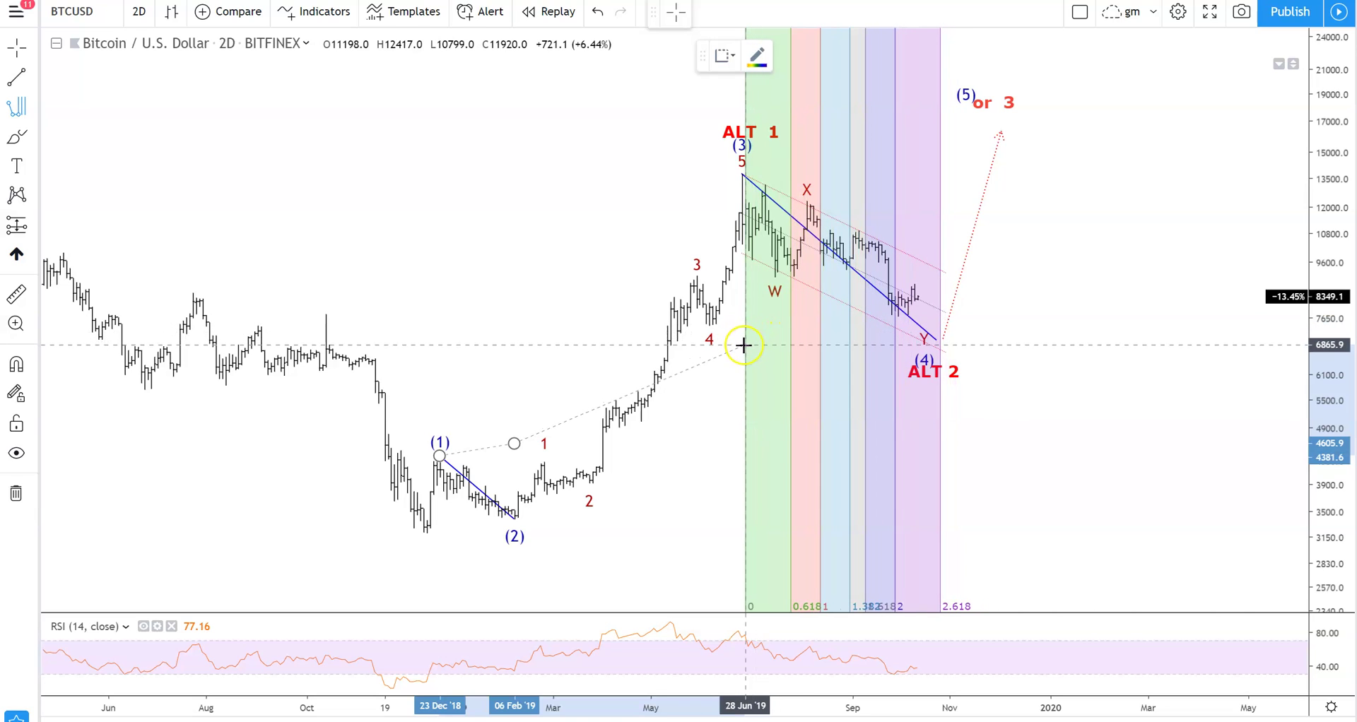
pyautogui.click(742, 345)
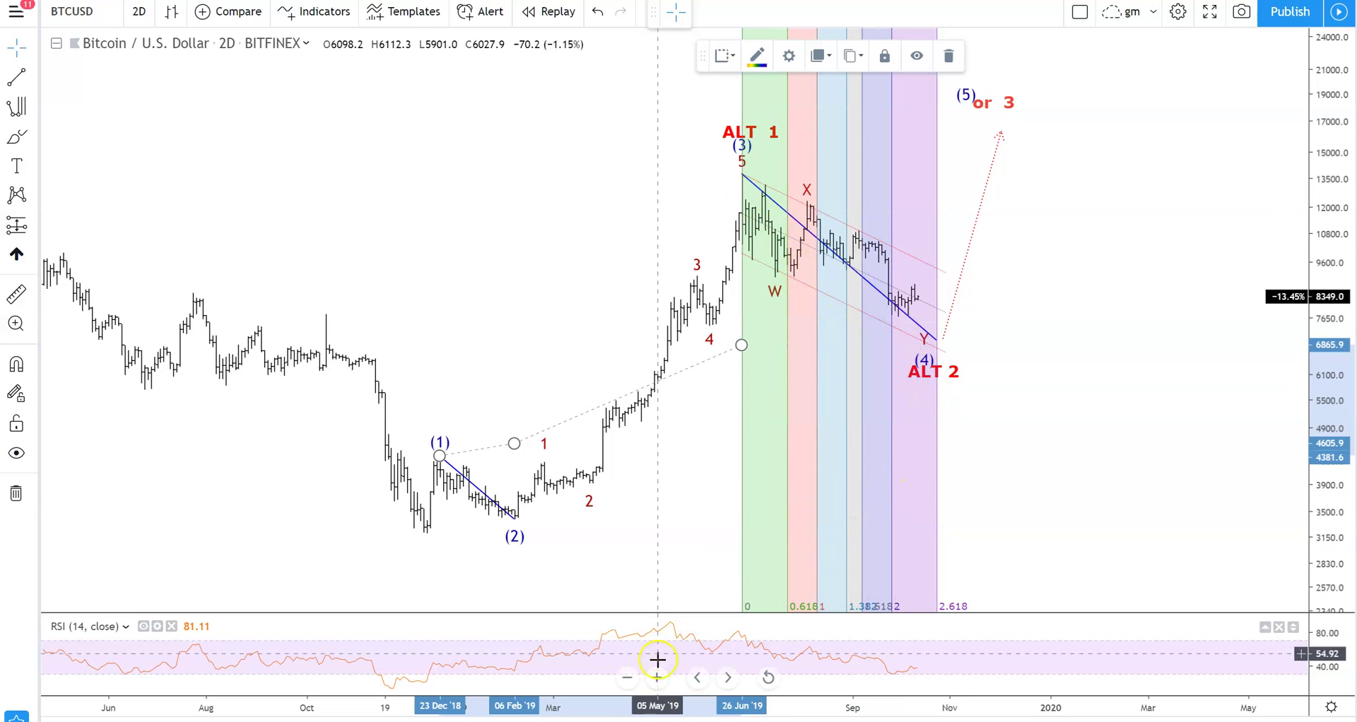
# Reposition the wave (3)–(4) trend line to rise from about 8523 on 11 Aug '19 to about 17545 on 14 Oct '19
pyautogui.moveTo(656, 707); pyautogui.dragTo(385, 705)
pyautogui.moveTo(857, 535); pyautogui.dragTo(1084, 494)
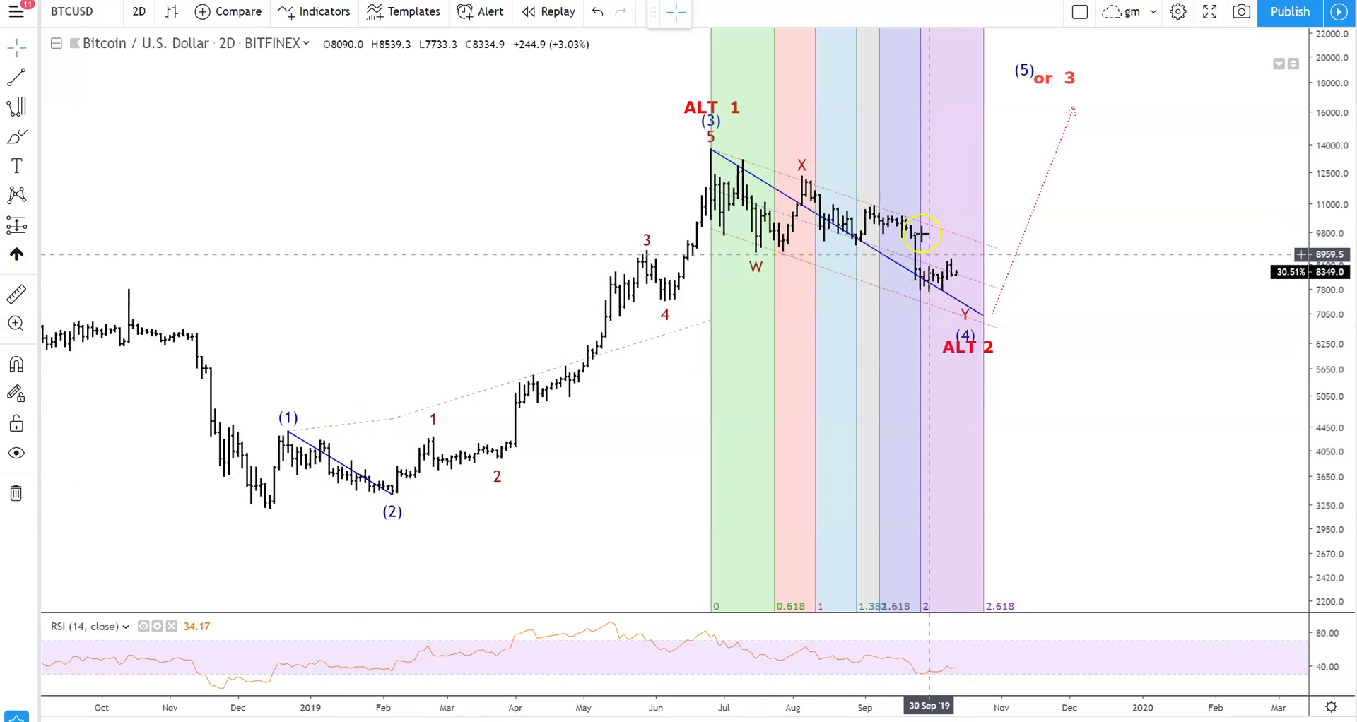
pyautogui.click(763, 181)
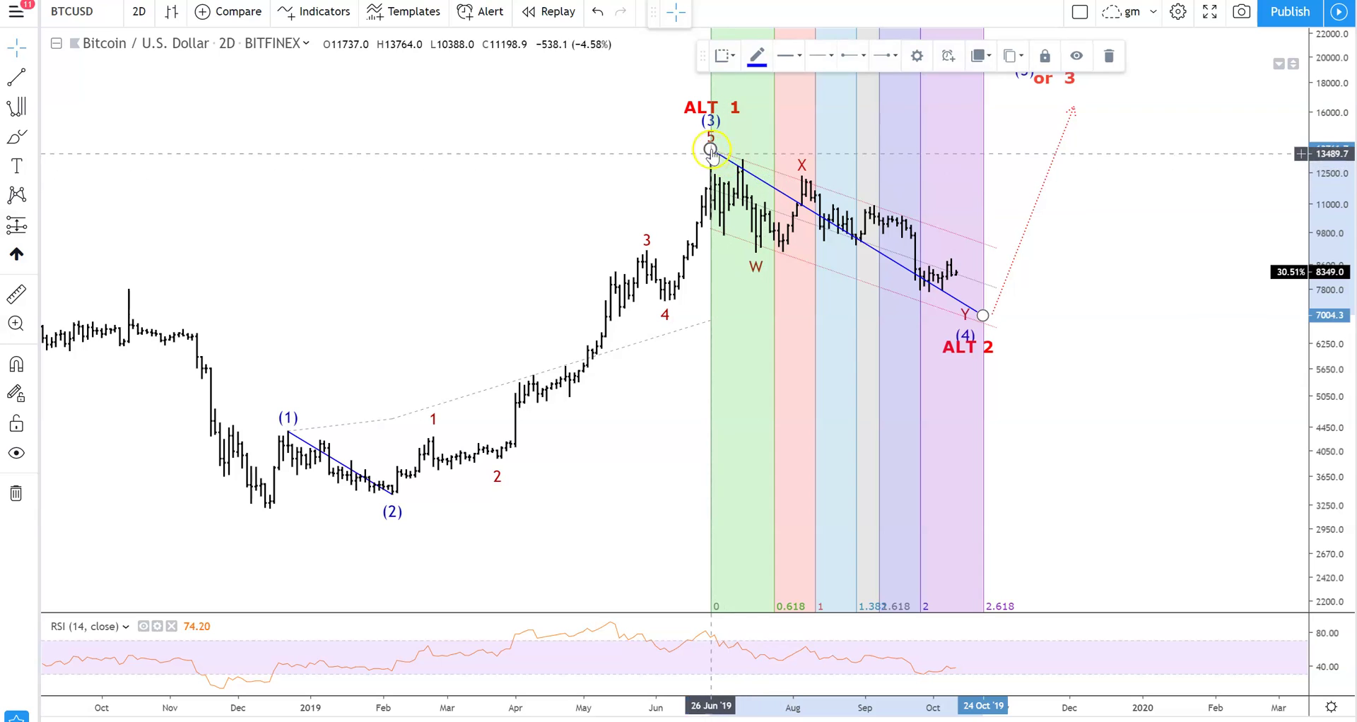
pyautogui.moveTo(710, 148); pyautogui.dragTo(901, 108)
pyautogui.moveTo(981, 313); pyautogui.dragTo(820, 265)
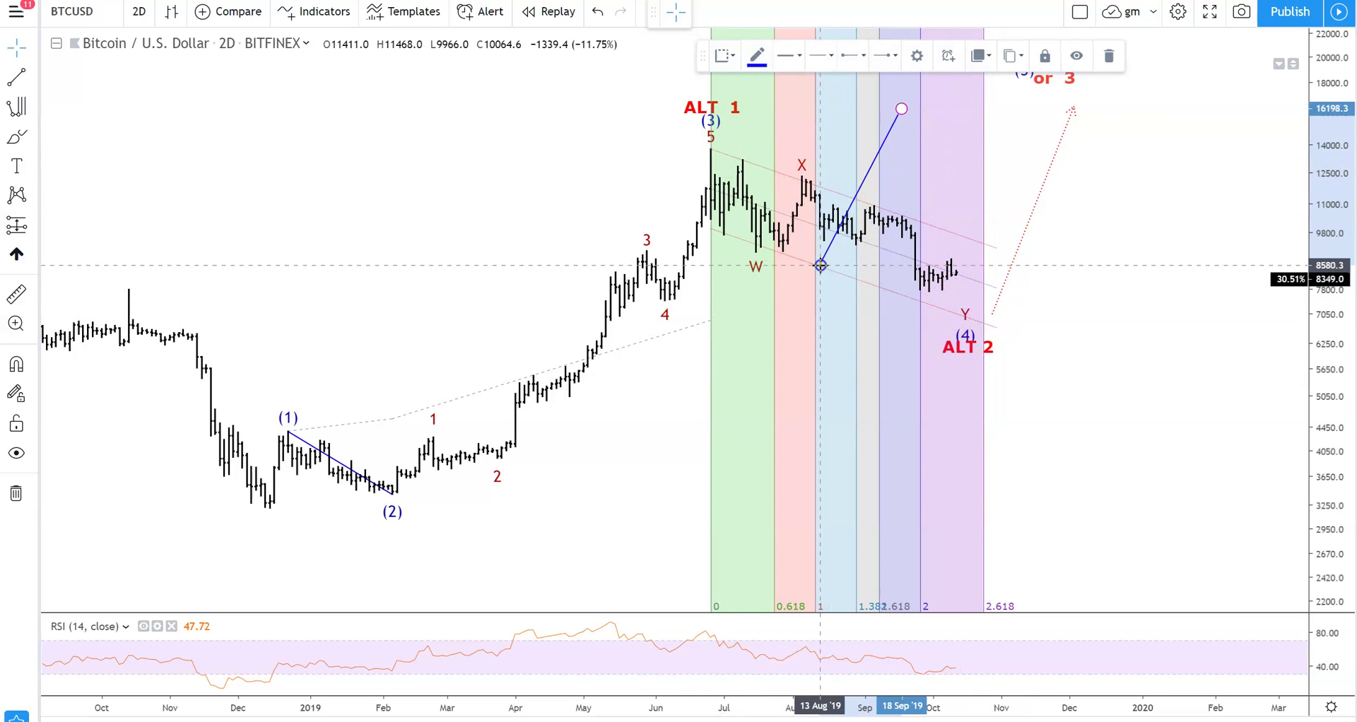
pyautogui.moveTo(901, 108); pyautogui.dragTo(960, 89)
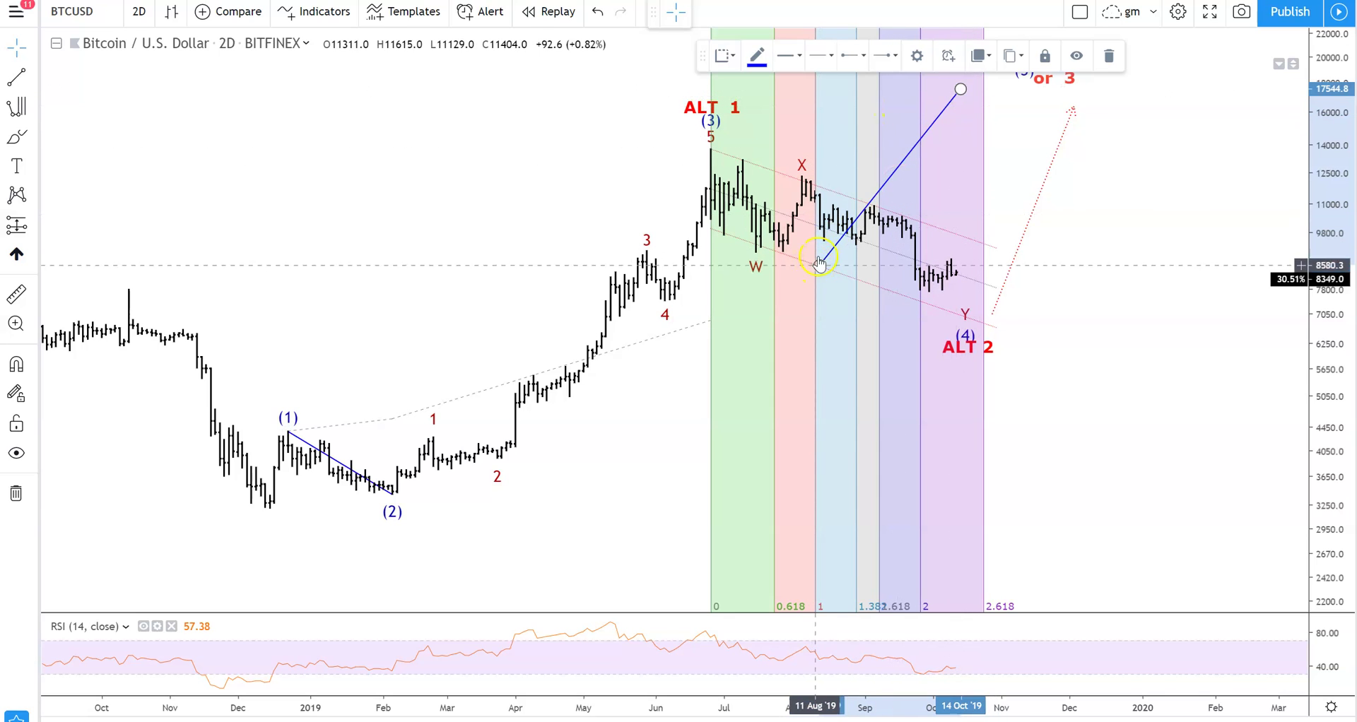
pyautogui.moveTo(818, 270); pyautogui.dragTo(814, 267)
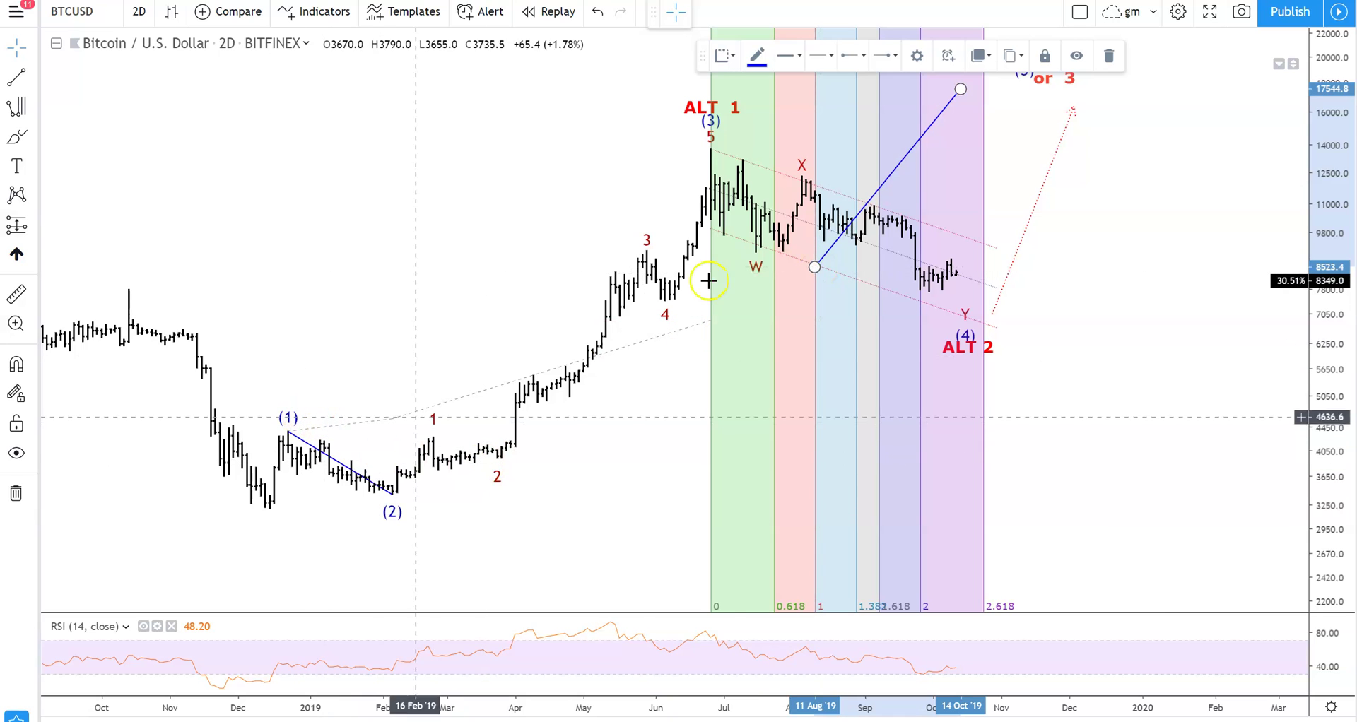
# Duplicate the wave (1)–(2) line from the wave (3) high on 26 Jun '19, with its endpoint at about 8666 on 11 Aug '19
pyautogui.click(306, 443)
pyautogui.moveTo(306, 443); pyautogui.dragTo(735, 152)
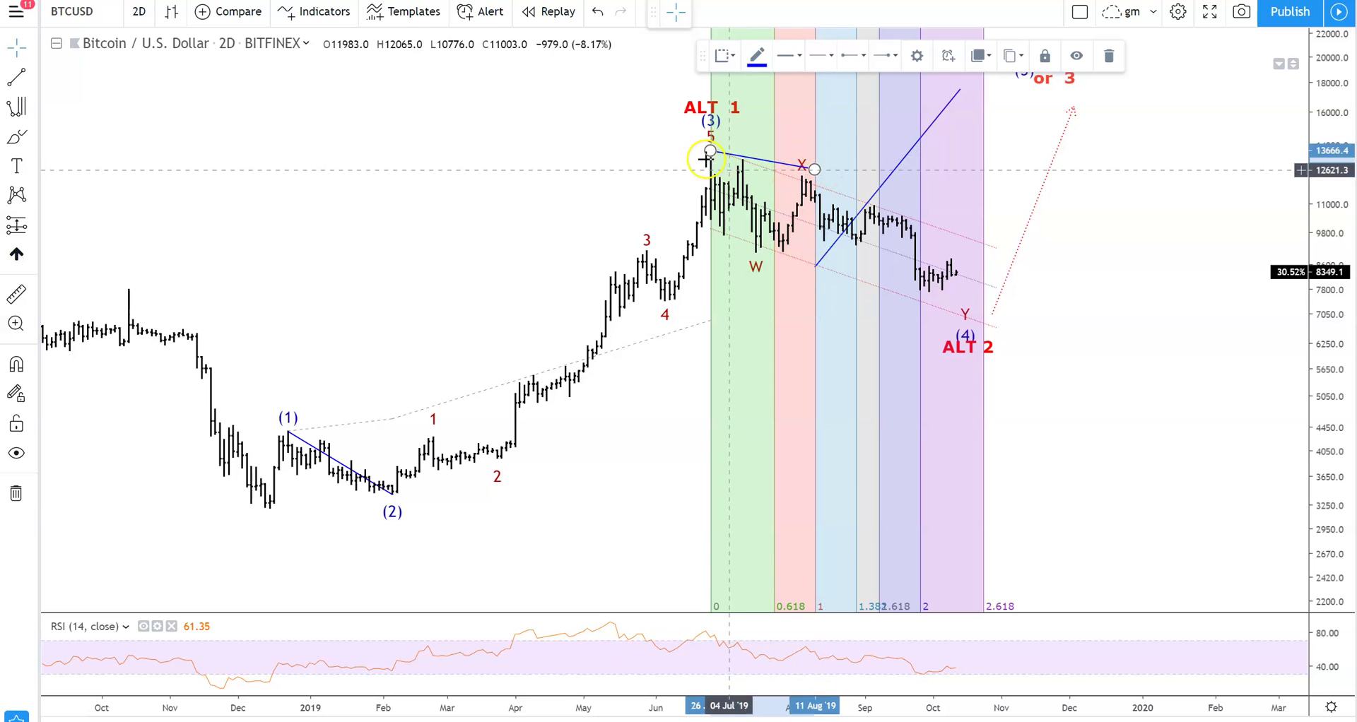
pyautogui.moveTo(814, 171); pyautogui.dragTo(815, 263)
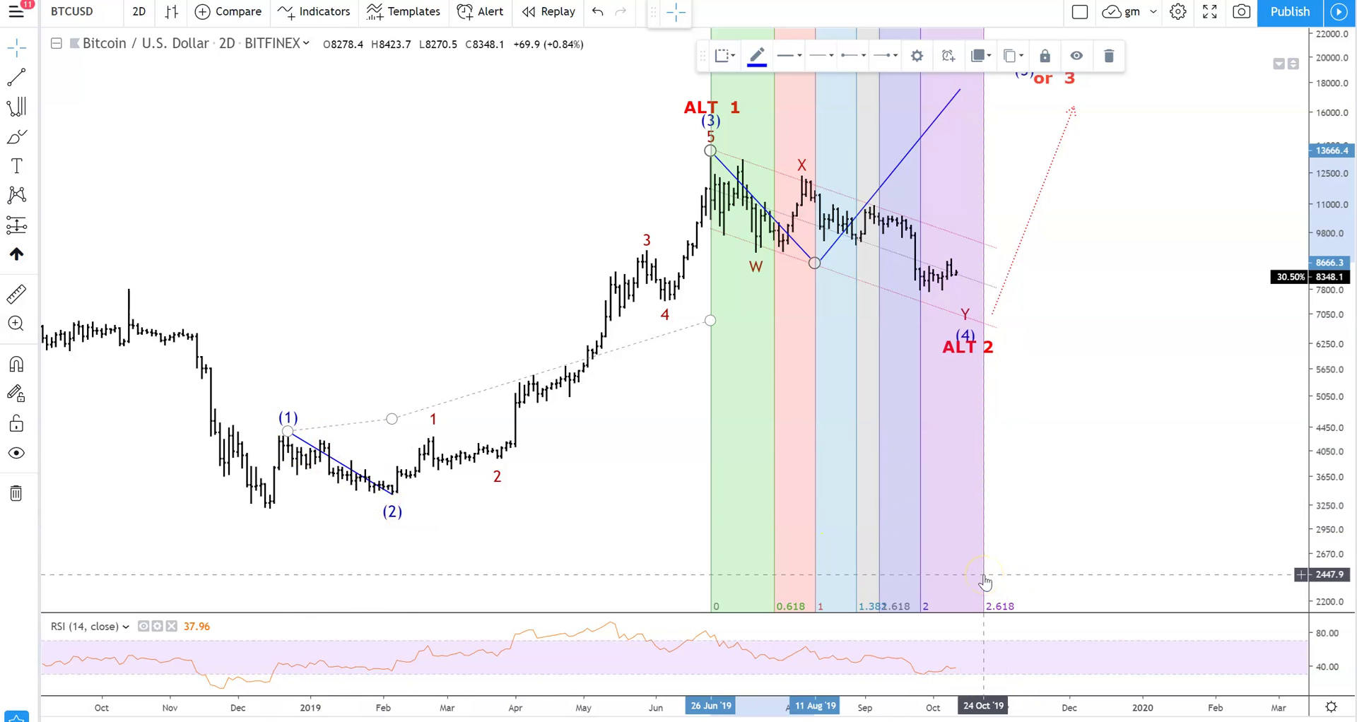
# Examine wave (4)'s projected end against the 2.618 time level and the earlier wave (1)–(2) correction
pyautogui.click(992, 316)
pyautogui.click(991, 312)
pyautogui.click(987, 359)
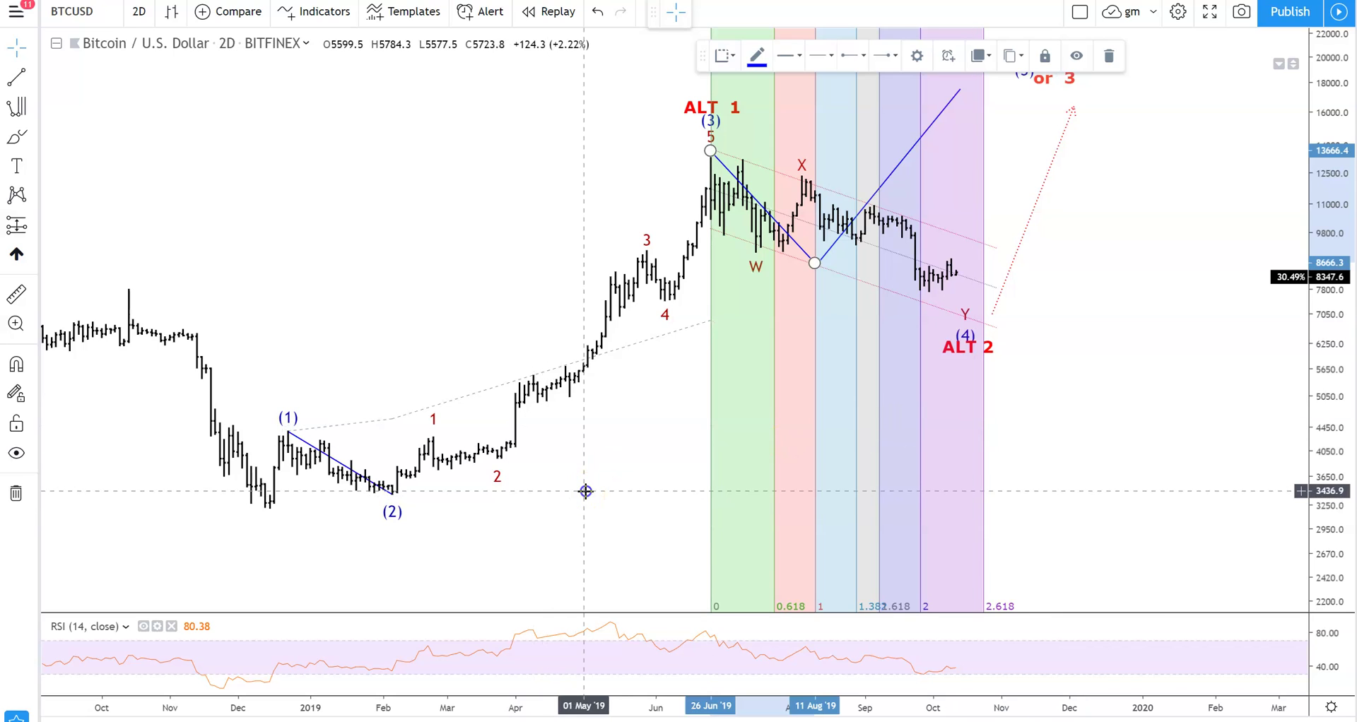
pyautogui.moveTo(585, 491); pyautogui.dragTo(593, 493)
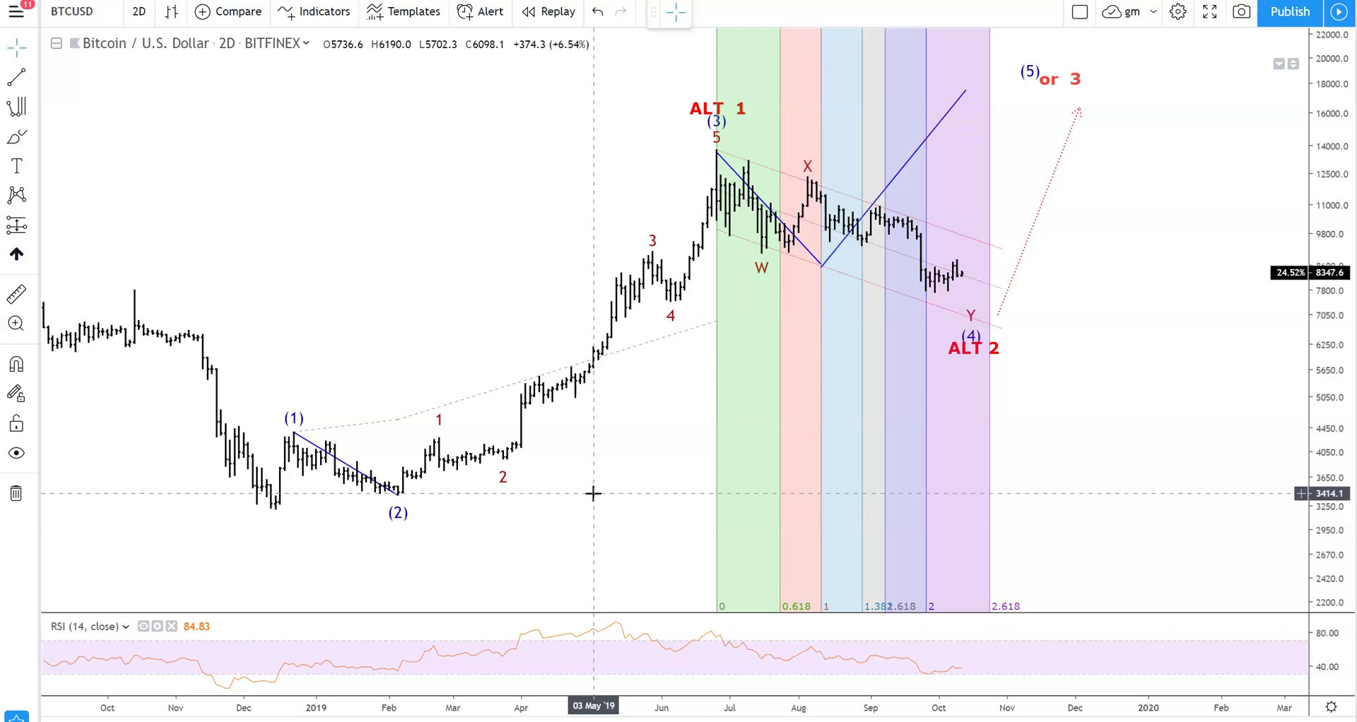
pyautogui.click(673, 514)
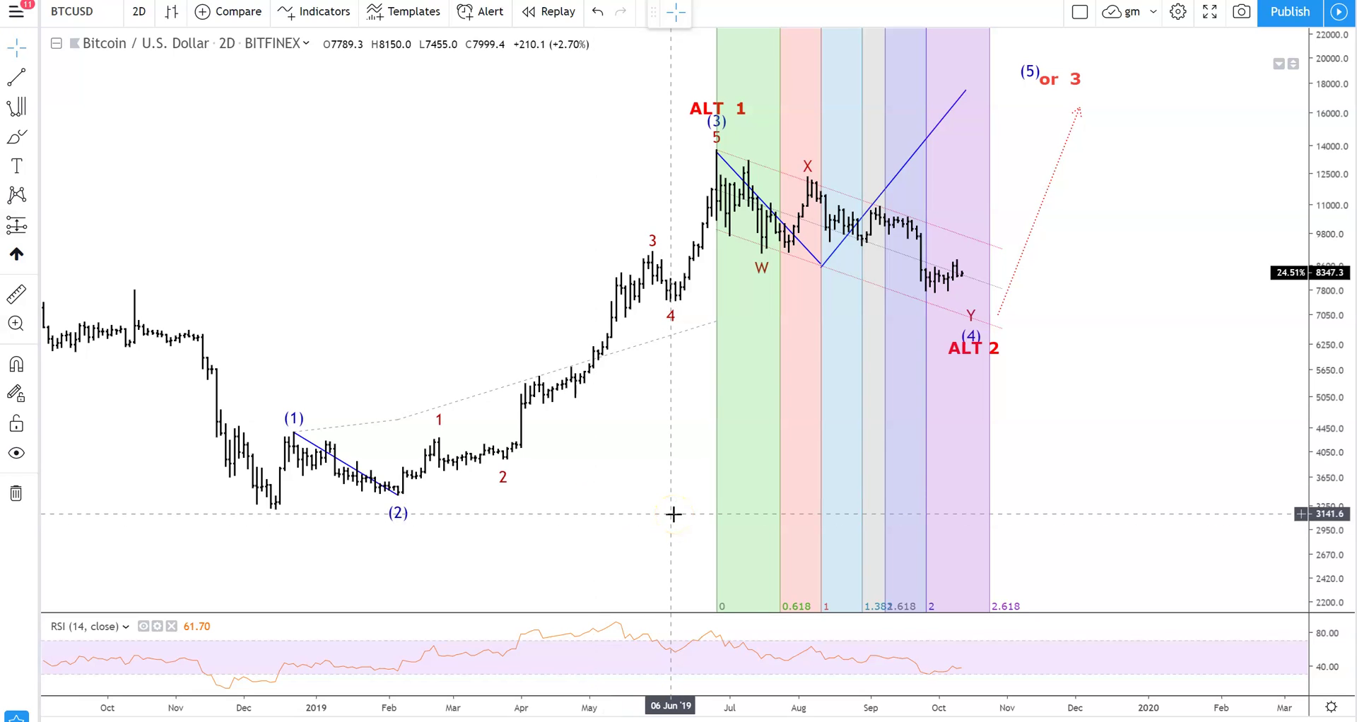
pyautogui.click(736, 469)
pyautogui.click(709, 516)
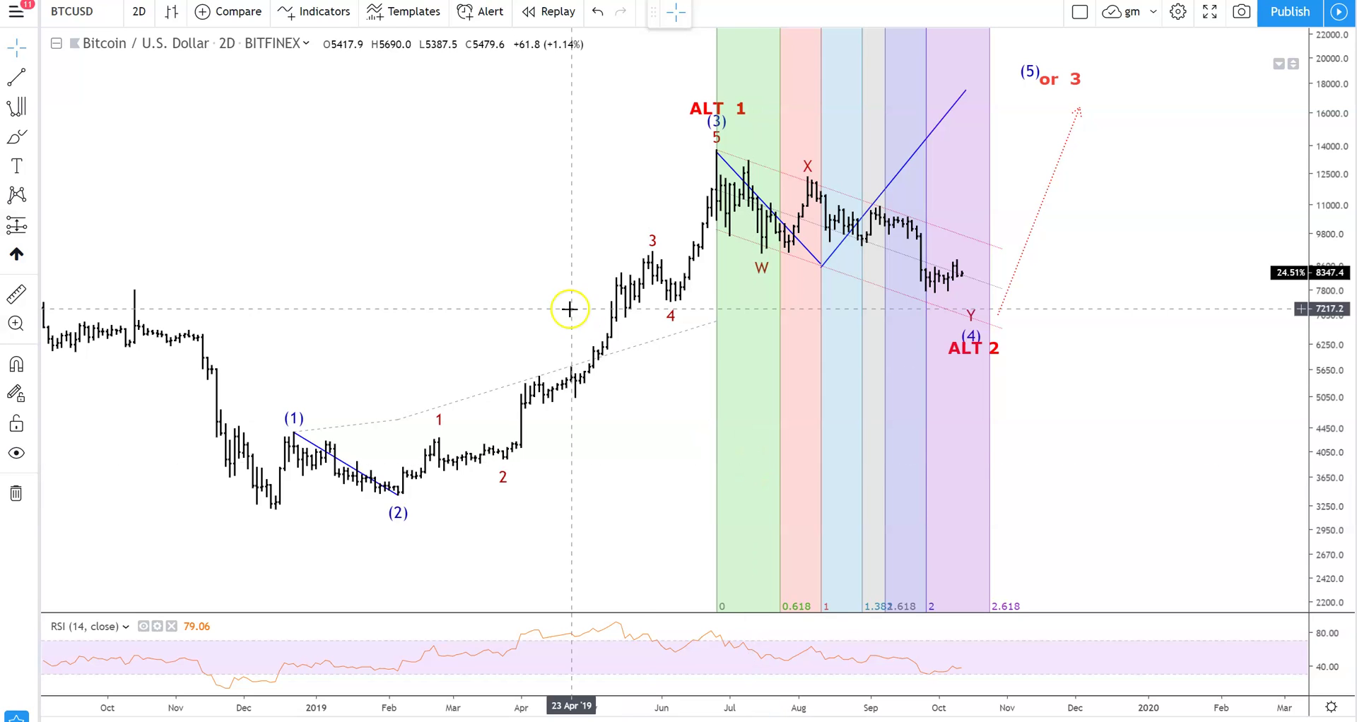
pyautogui.click(607, 355)
pyautogui.click(778, 566)
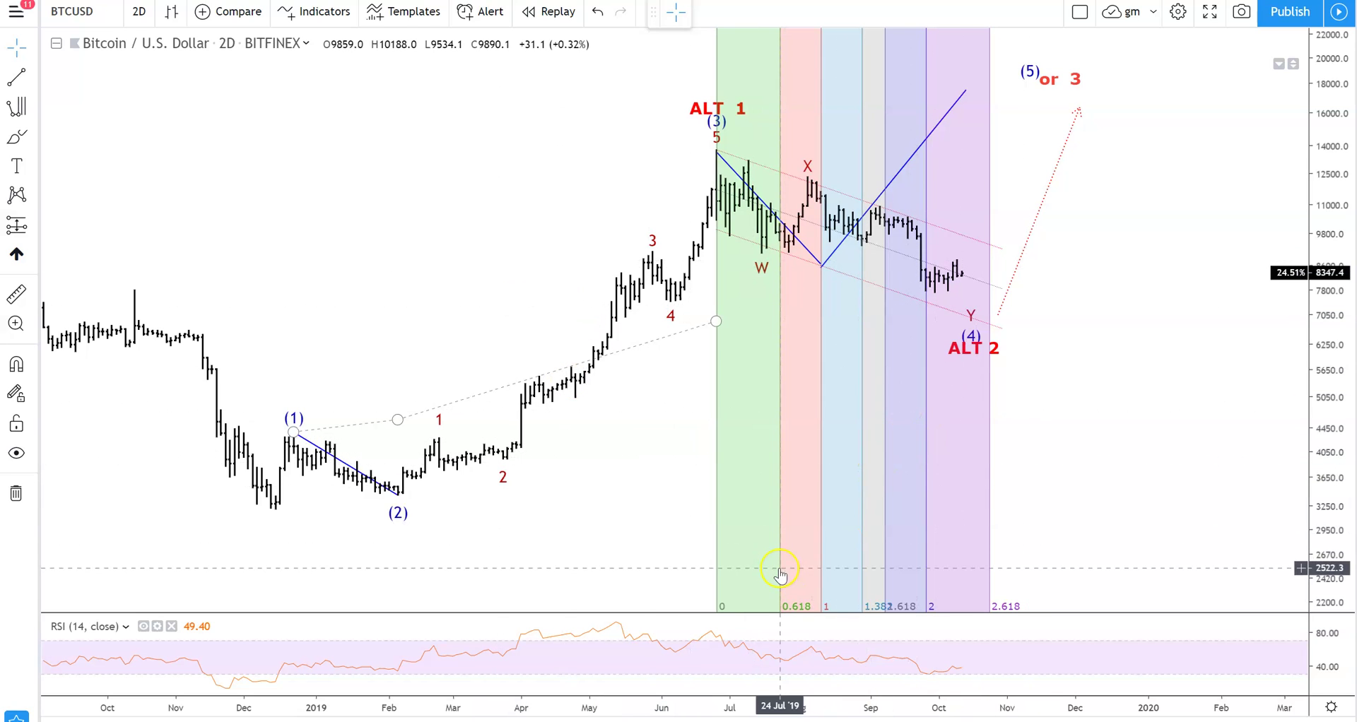
pyautogui.click(664, 550)
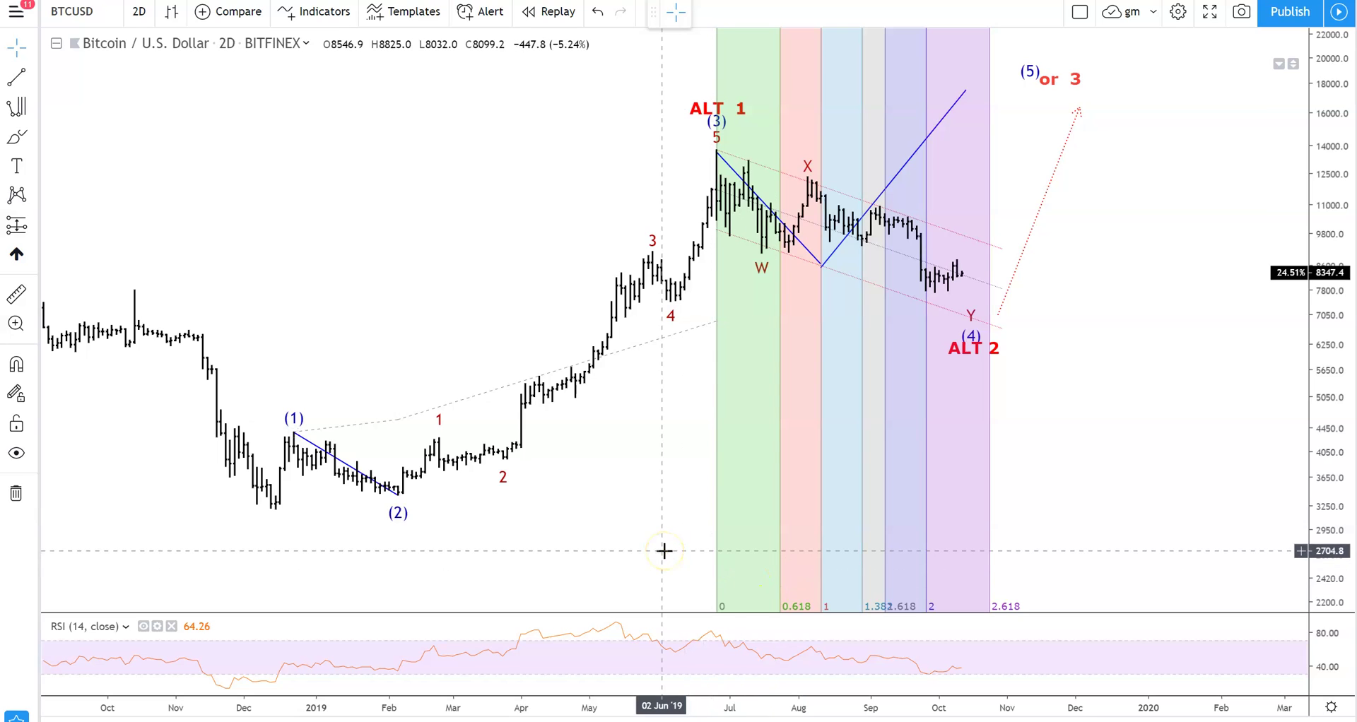
pyautogui.click(669, 503)
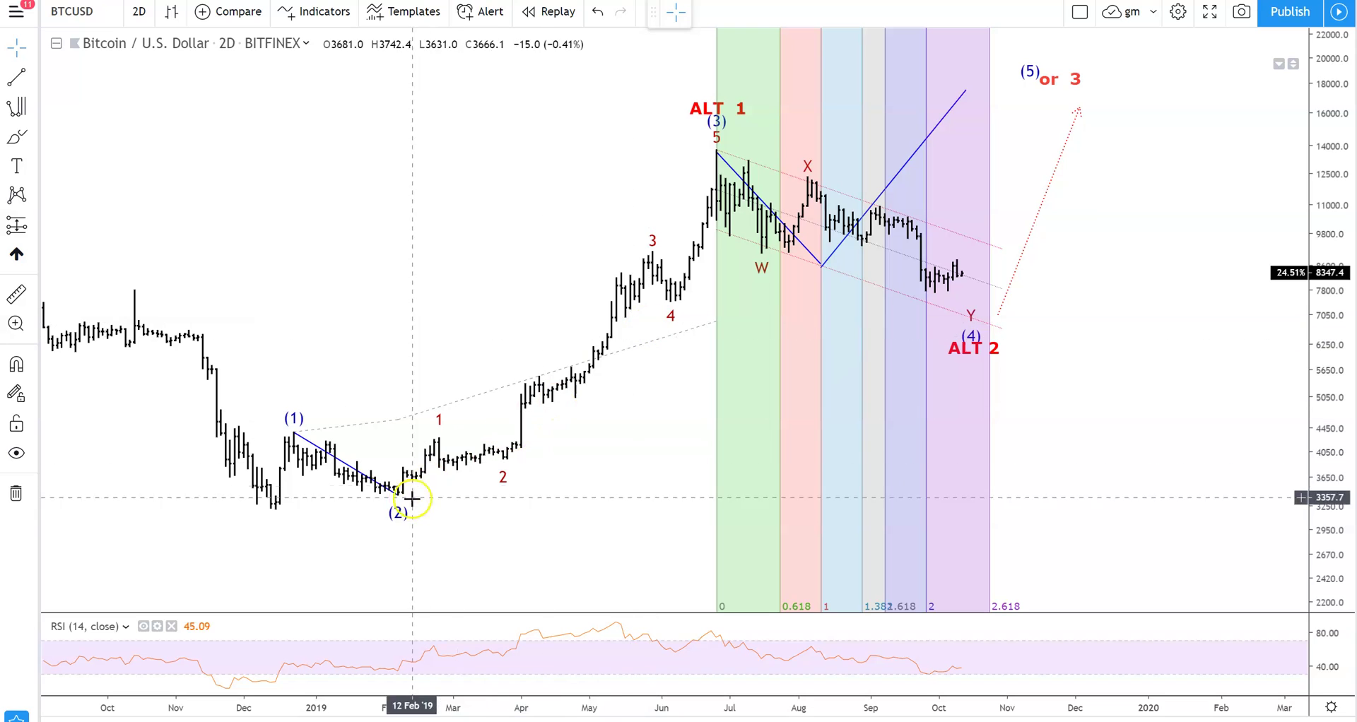
pyautogui.moveTo(663, 500); pyautogui.dragTo(651, 511)
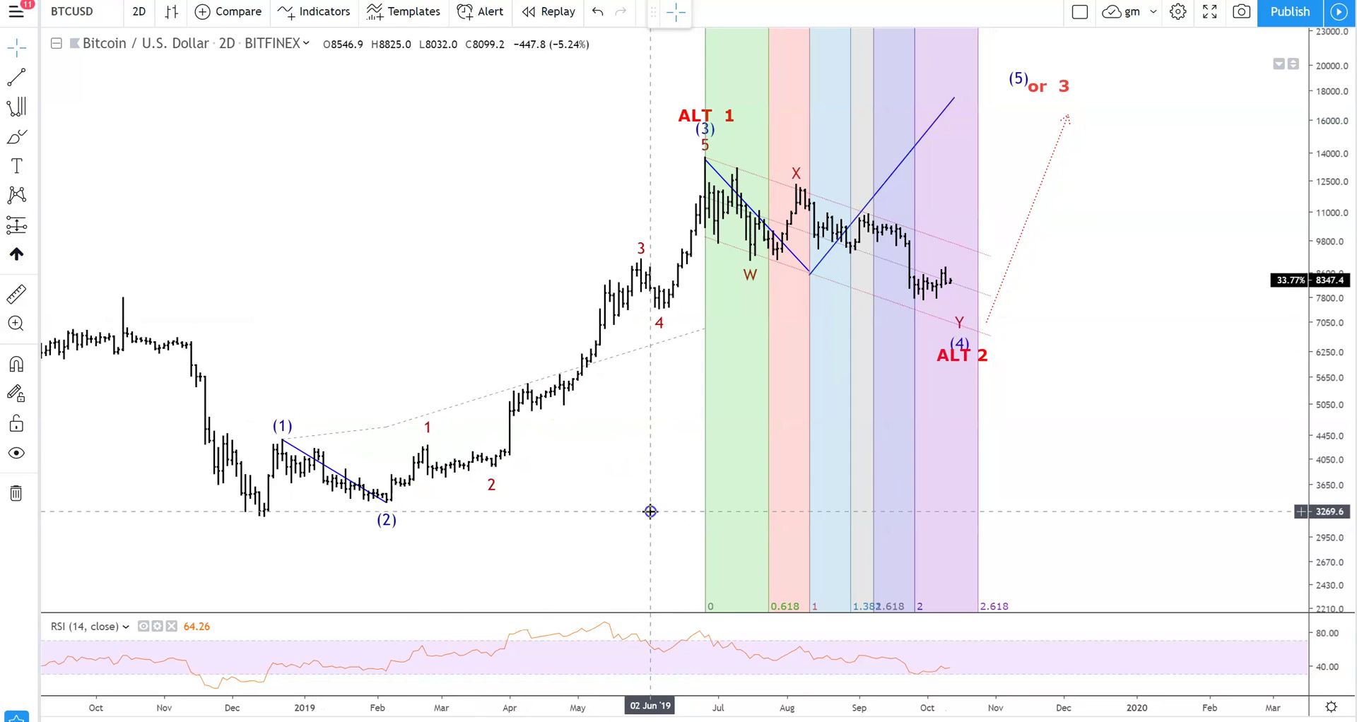
pyautogui.moveTo(1339, 327)
pyautogui.mouseDown()
pyautogui.moveTo(1325, 344)
pyautogui.moveTo(1323, 316)
pyautogui.mouseUp()
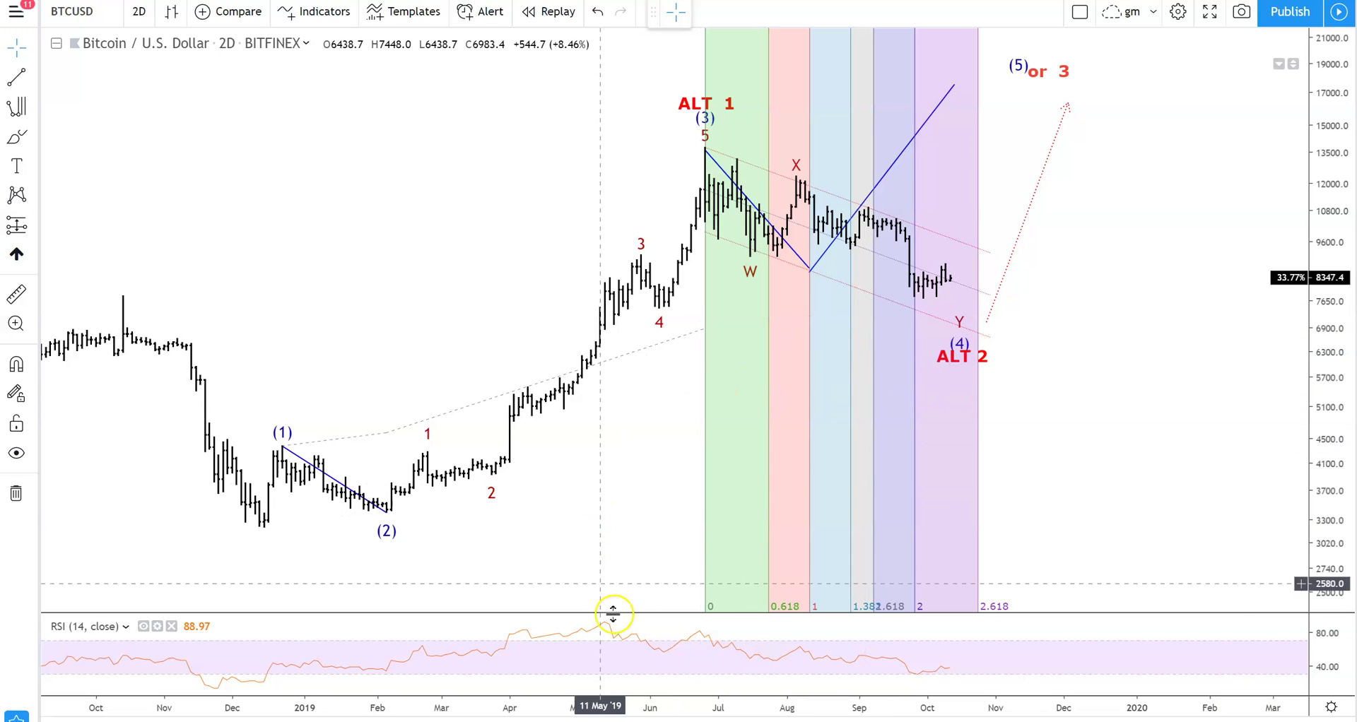
pyautogui.moveTo(622, 705); pyautogui.dragTo(735, 705)
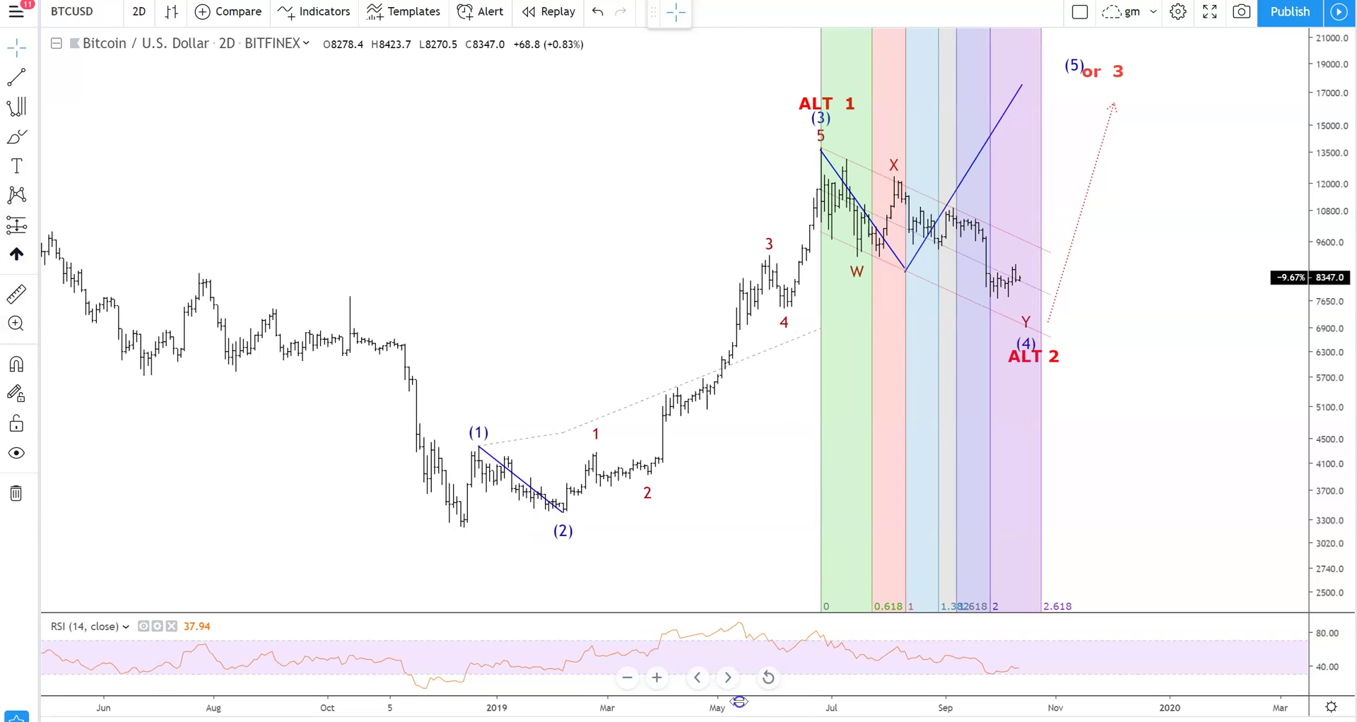
pyautogui.moveTo(745, 540); pyautogui.dragTo(651, 524)
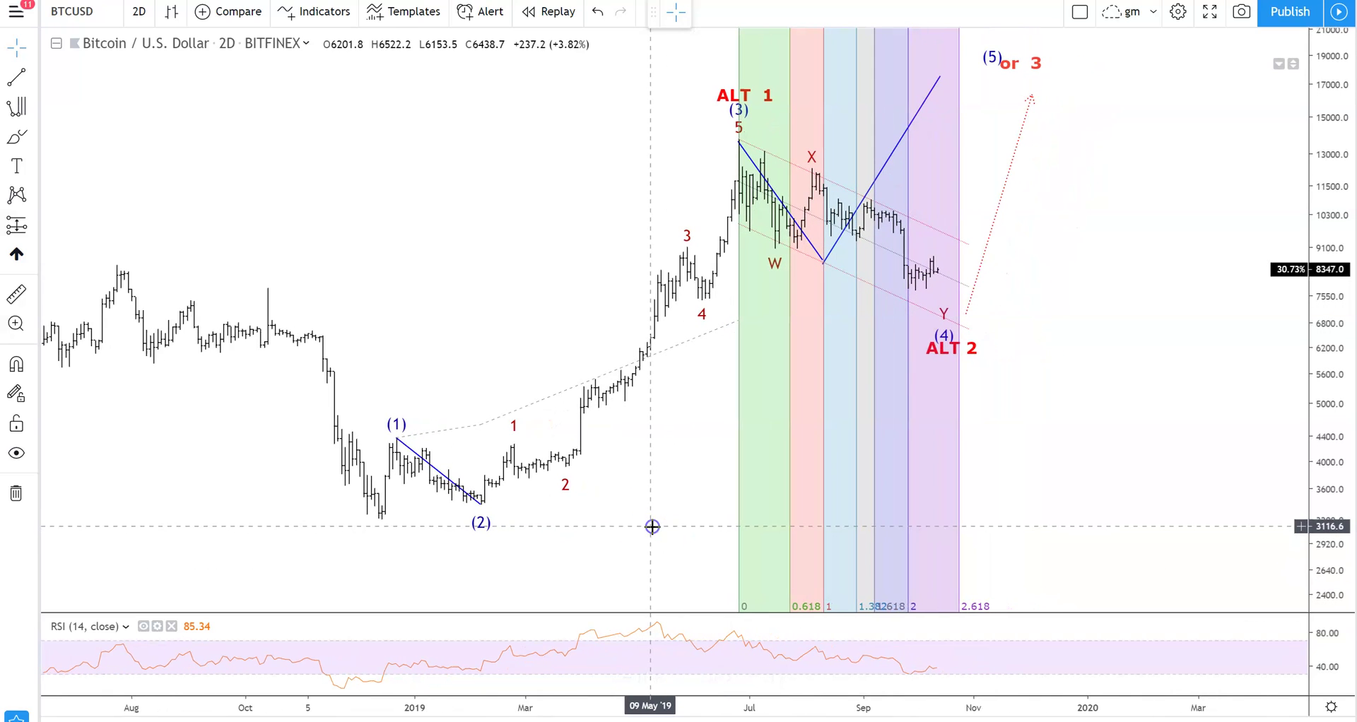
# Move the endpoint of the descending line from wave (3) to the wave W low, at about 8979 on 18 Jul '19
pyautogui.click(482, 510)
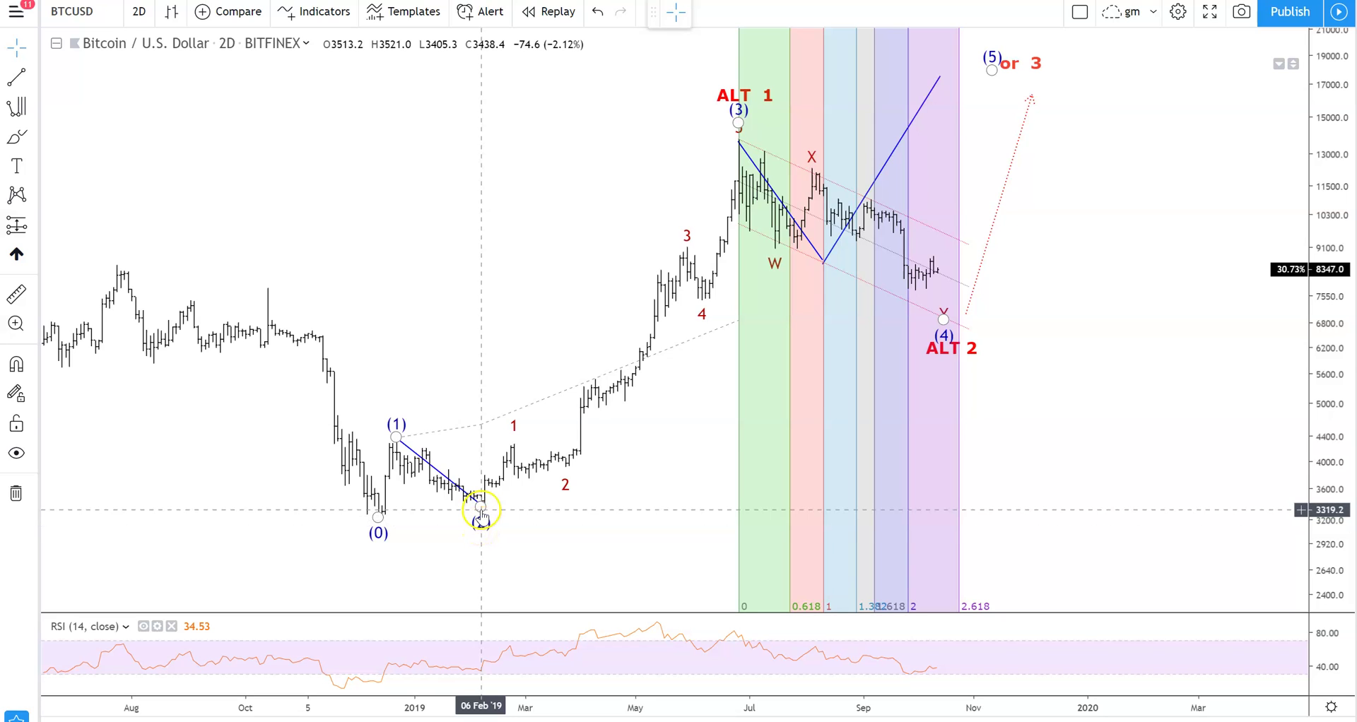
pyautogui.click(651, 354)
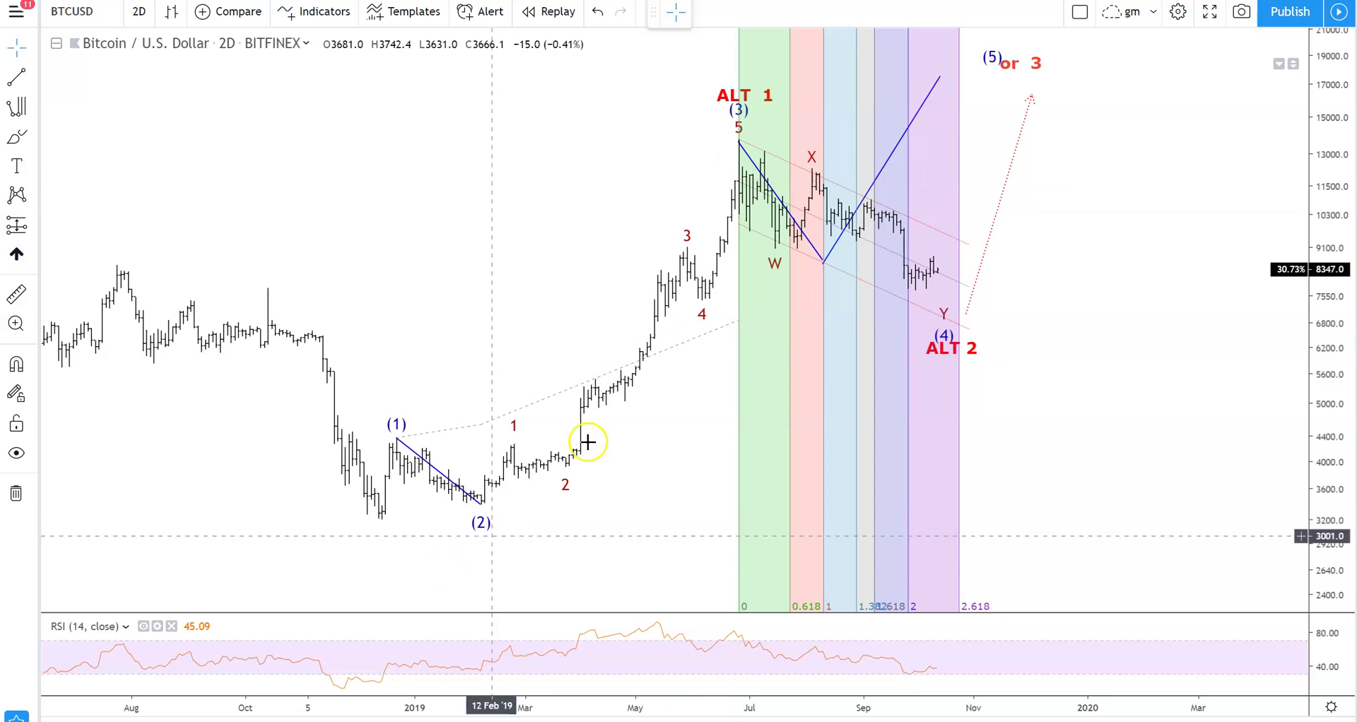
pyautogui.click(714, 330)
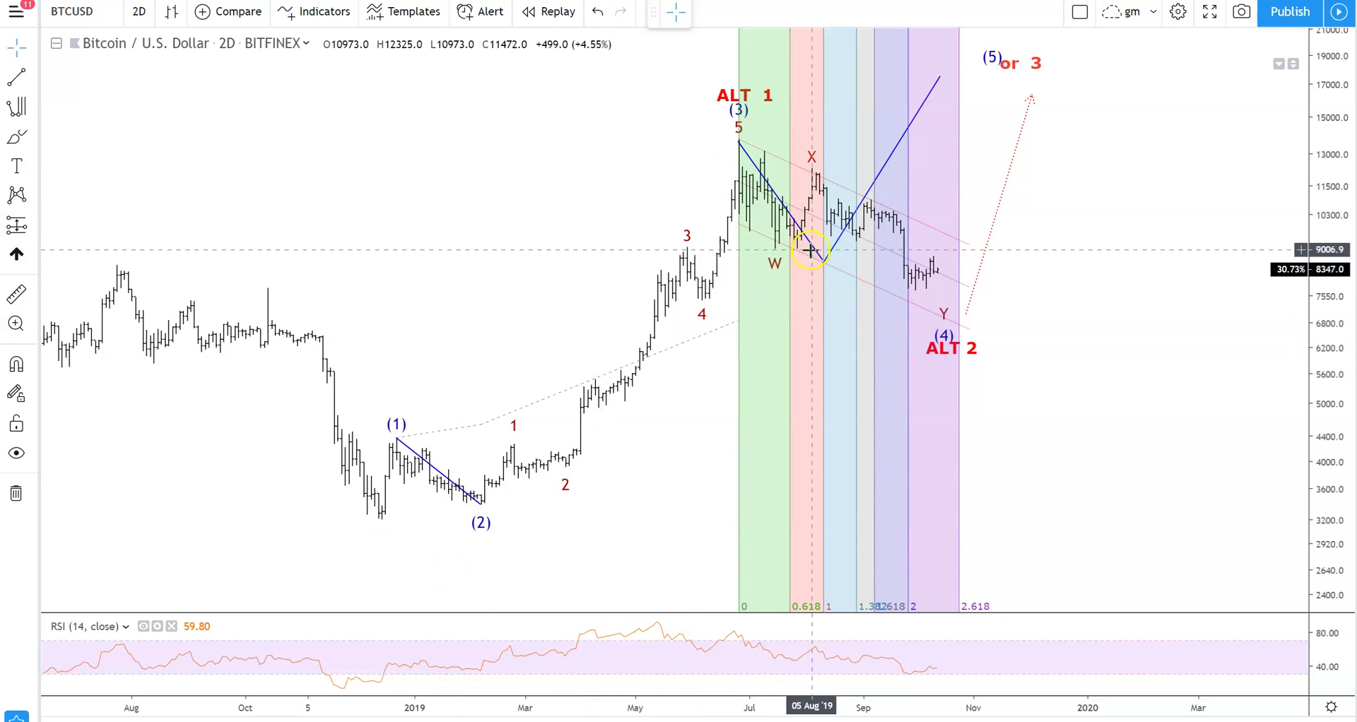
pyautogui.moveTo(820, 258); pyautogui.dragTo(783, 257)
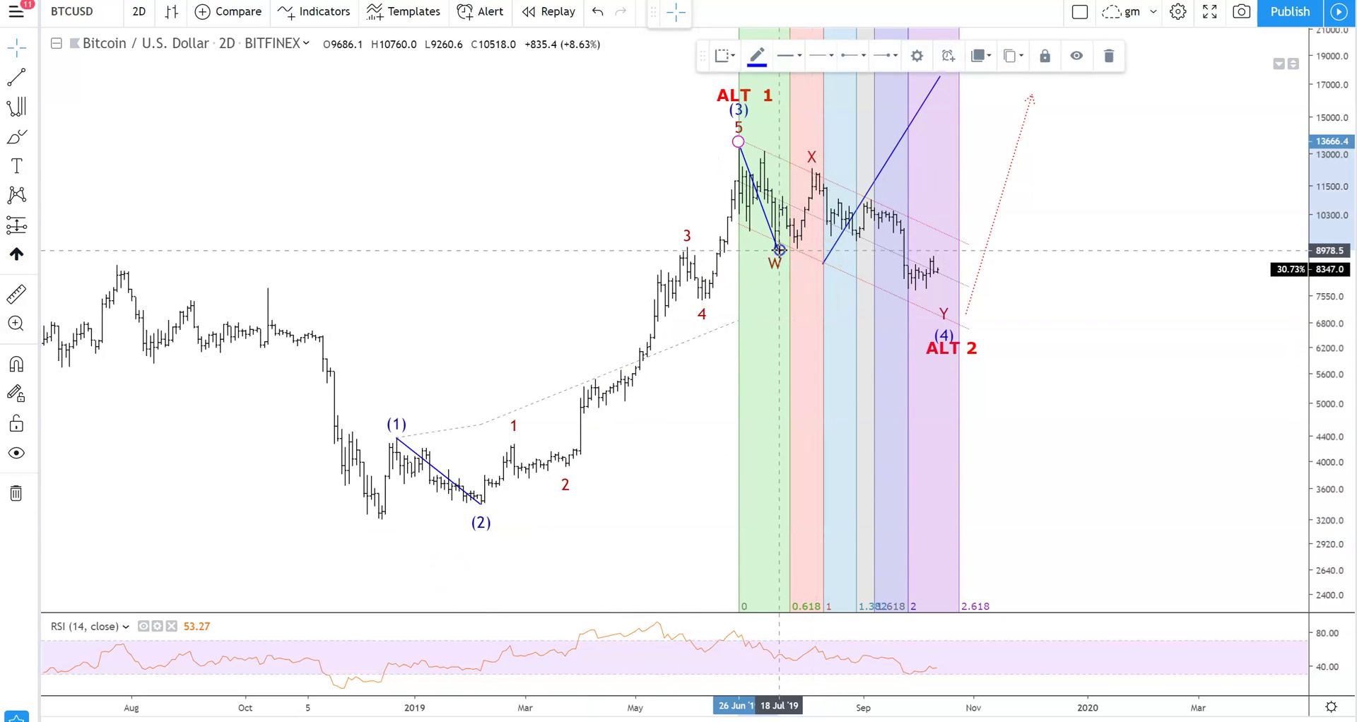
pyautogui.moveTo(1136, 349)
pyautogui.mouseDown()
pyautogui.moveTo(1132, 376)
pyautogui.moveTo(1133, 352)
pyautogui.mouseUp()
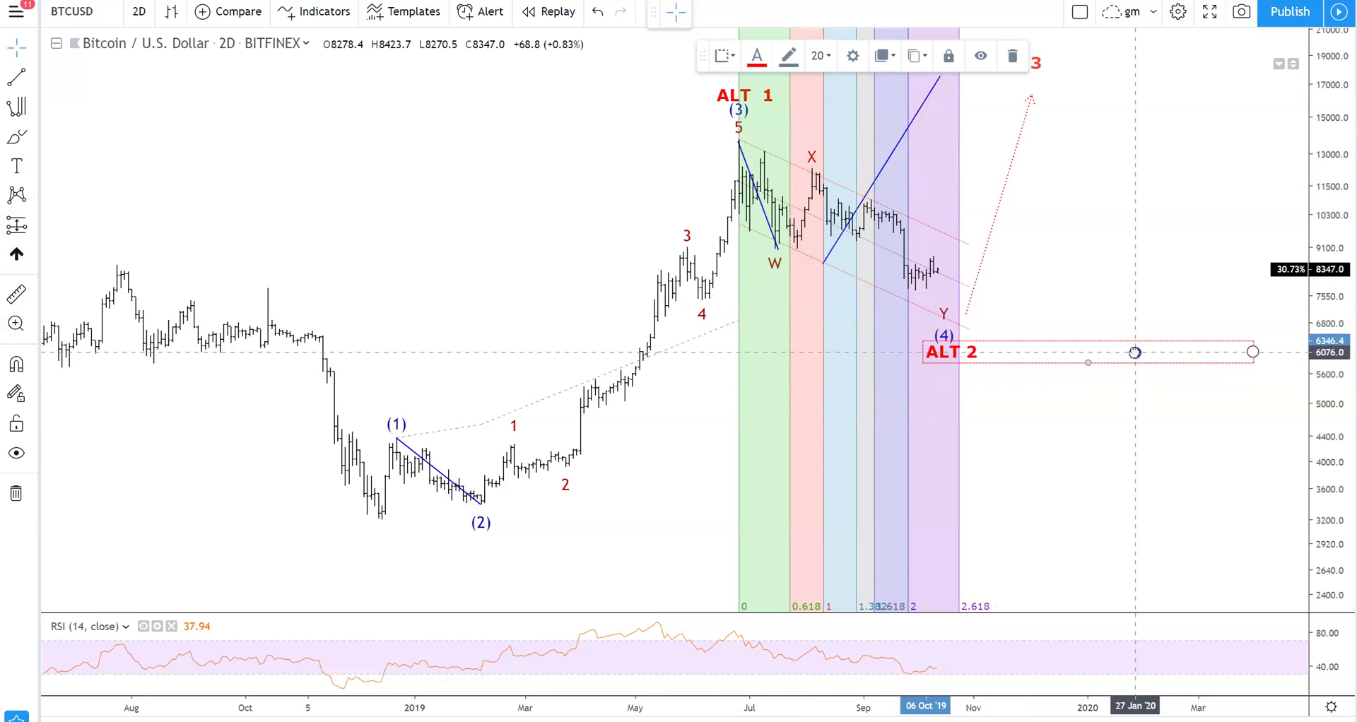
pyautogui.moveTo(1332, 350); pyautogui.dragTo(1330, 401)
pyautogui.moveTo(1194, 434); pyautogui.dragTo(1190, 460)
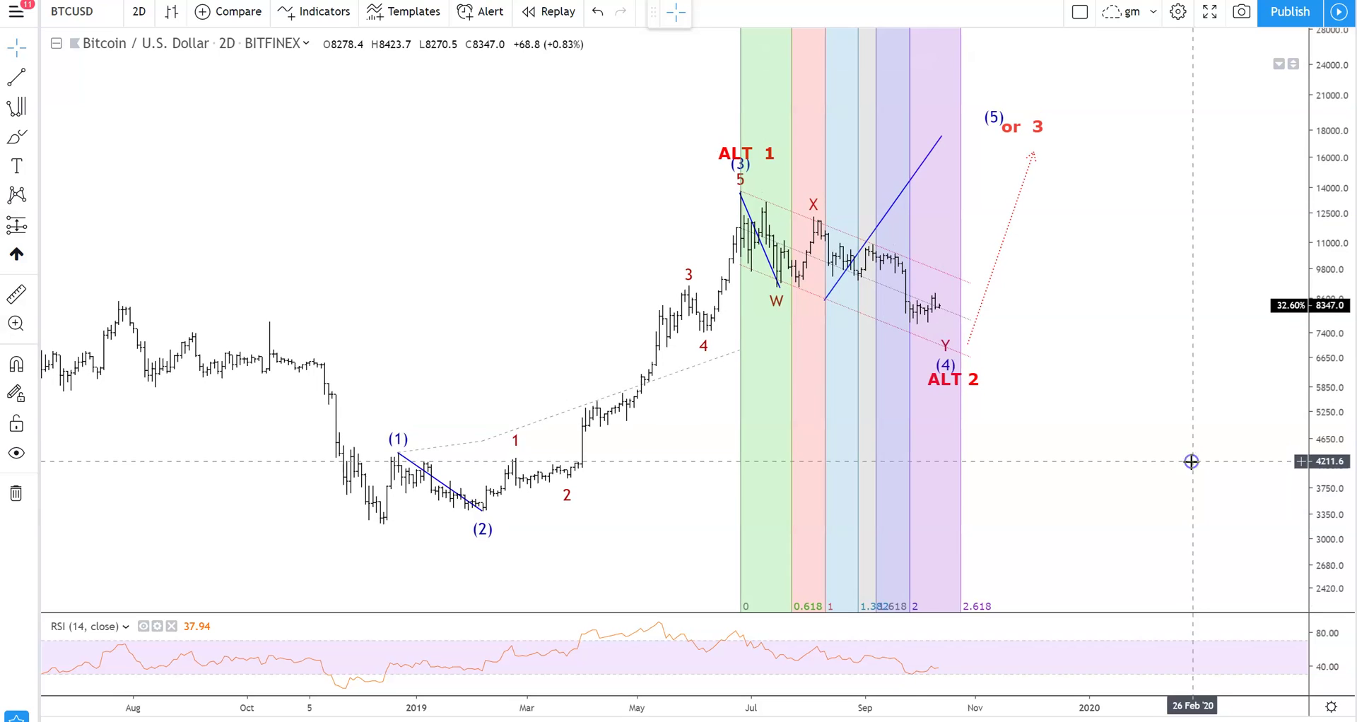
pyautogui.click(776, 313)
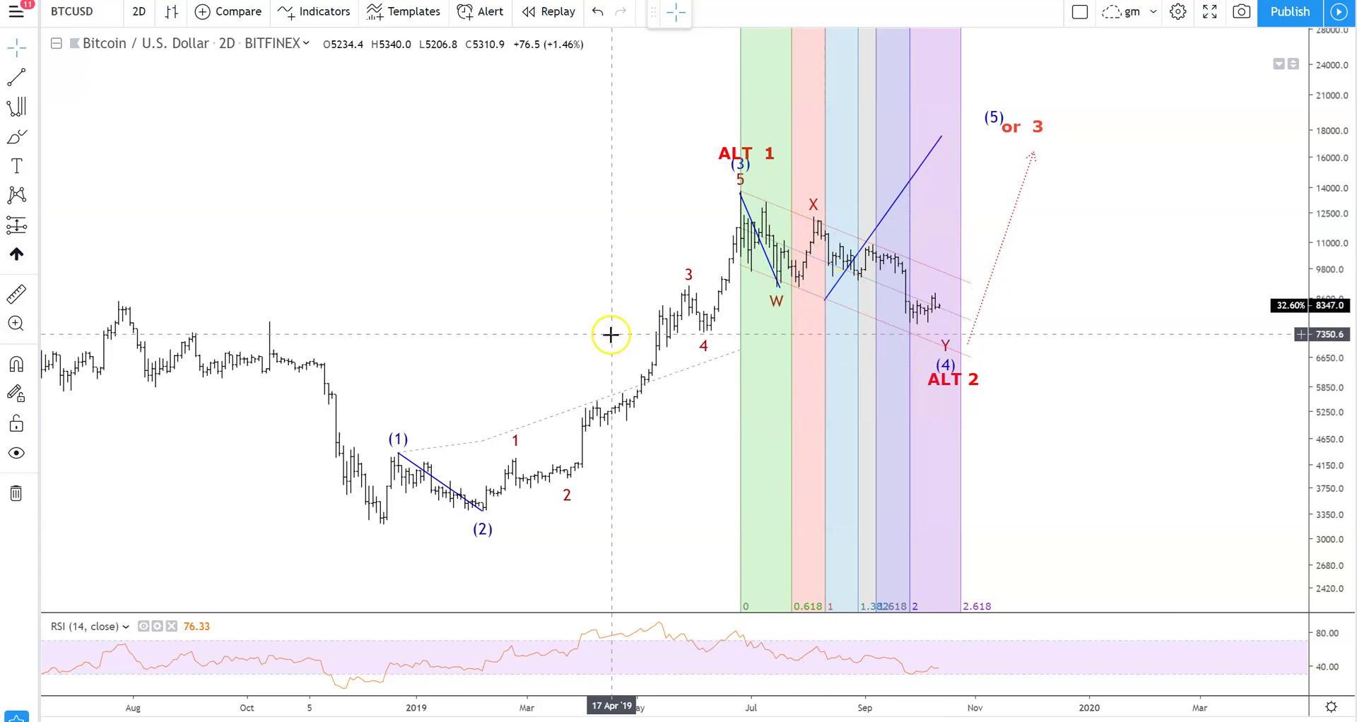
pyautogui.moveTo(1324, 389); pyautogui.dragTo(1032, 400)
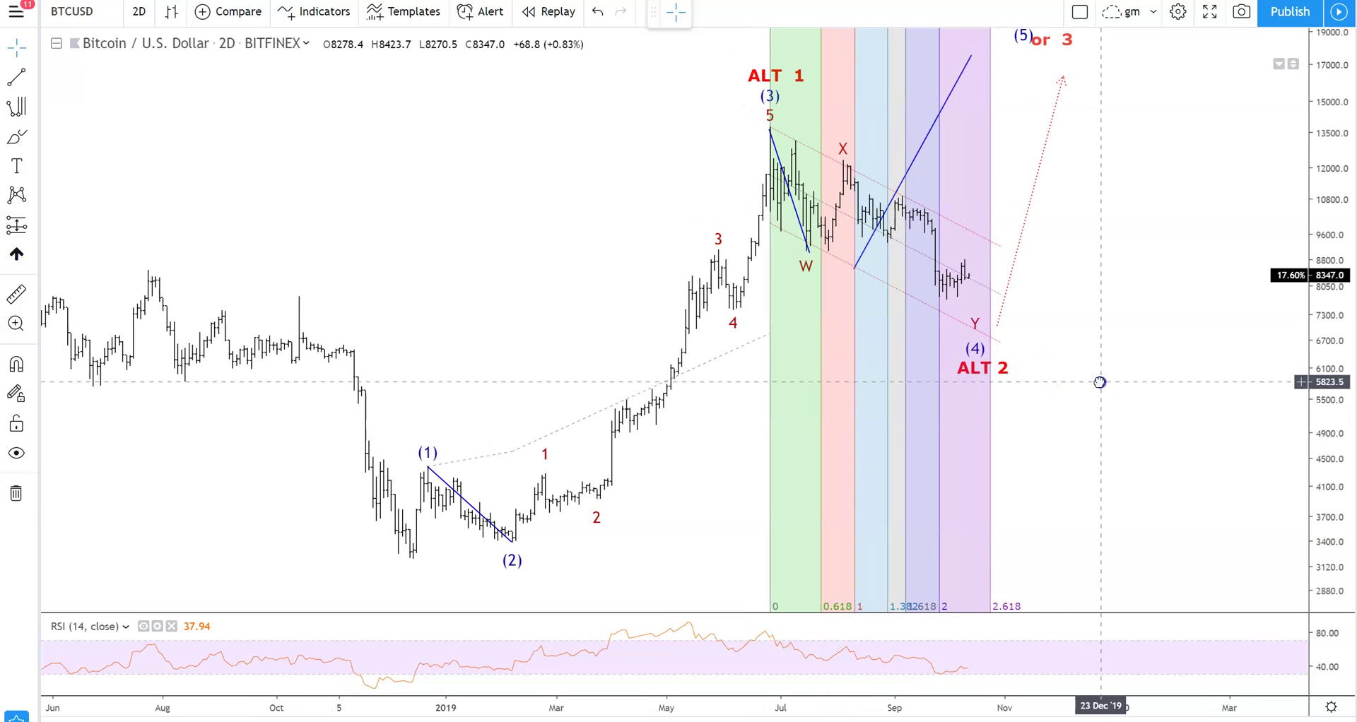
pyautogui.moveTo(1326, 346); pyautogui.dragTo(1324, 362)
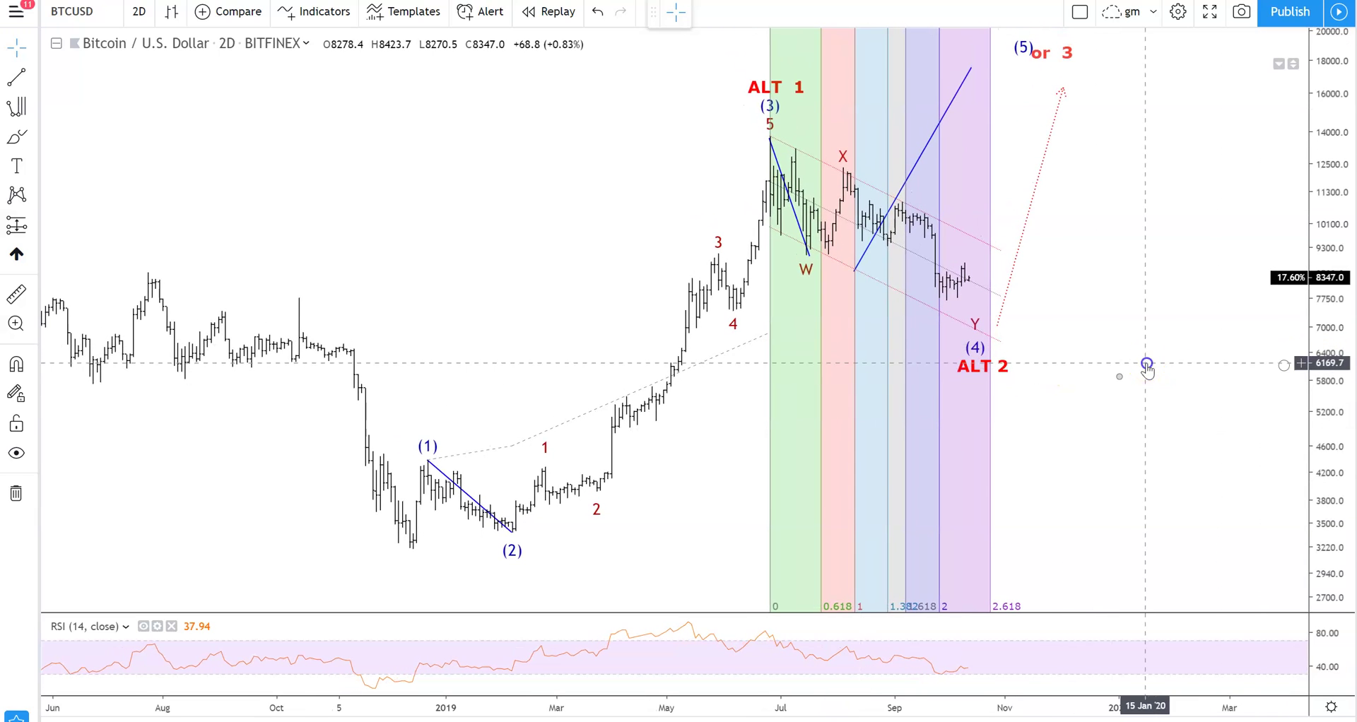
pyautogui.click(1152, 365)
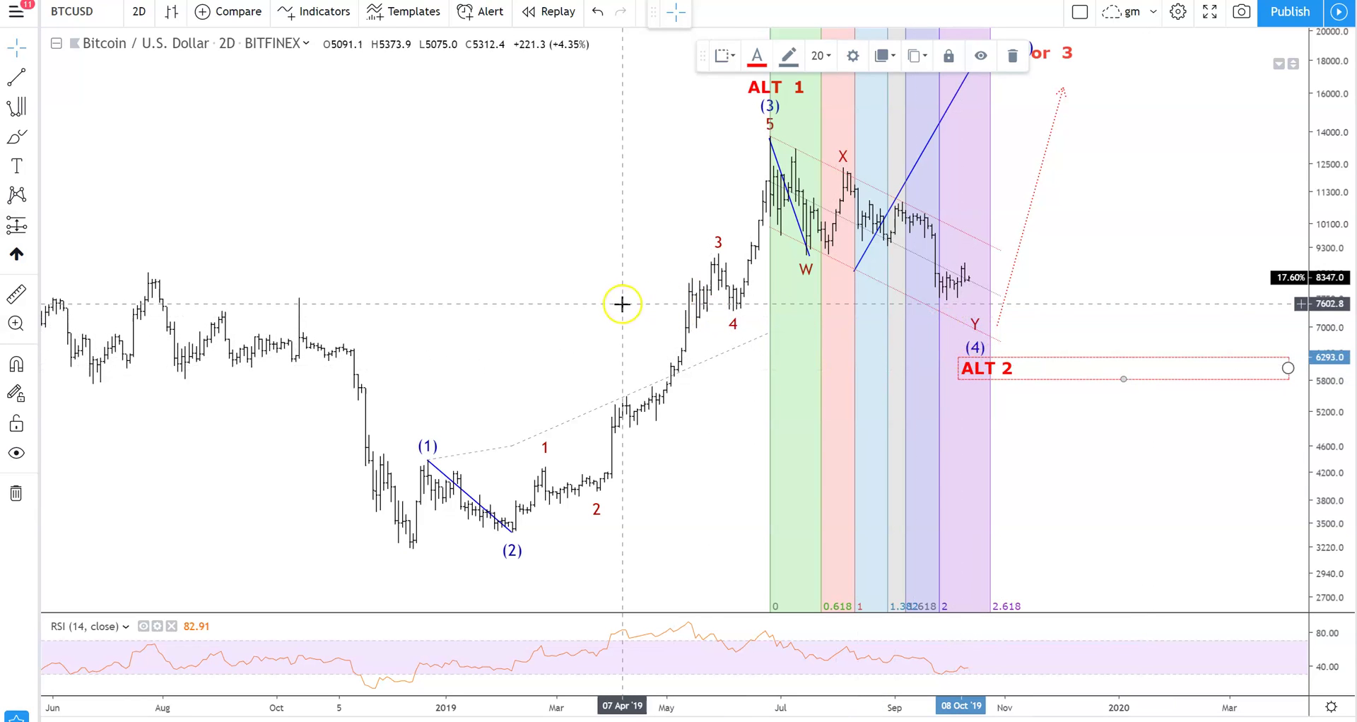
pyautogui.moveTo(642, 294); pyautogui.dragTo(621, 303)
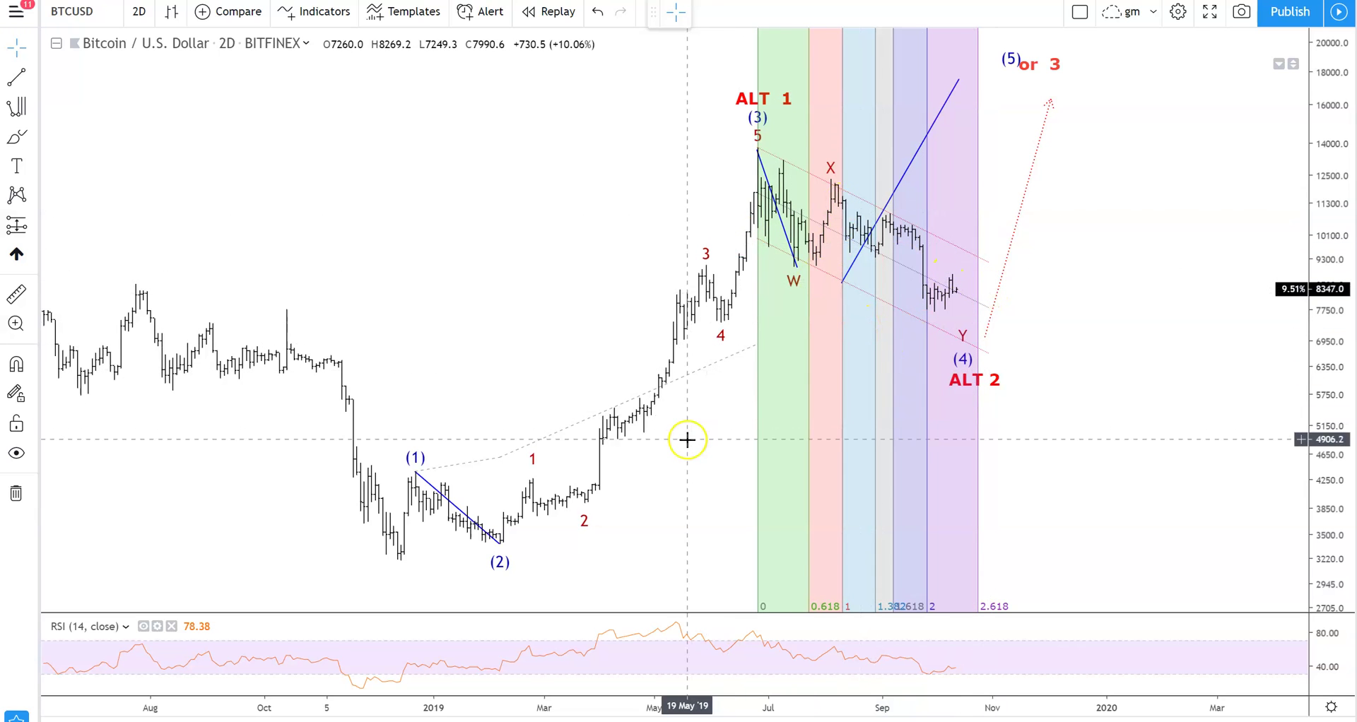
# Compare the decline from wave (3) to W and the wave (4) channel with the earlier wave (1)–(2) correction
pyautogui.click(793, 250)
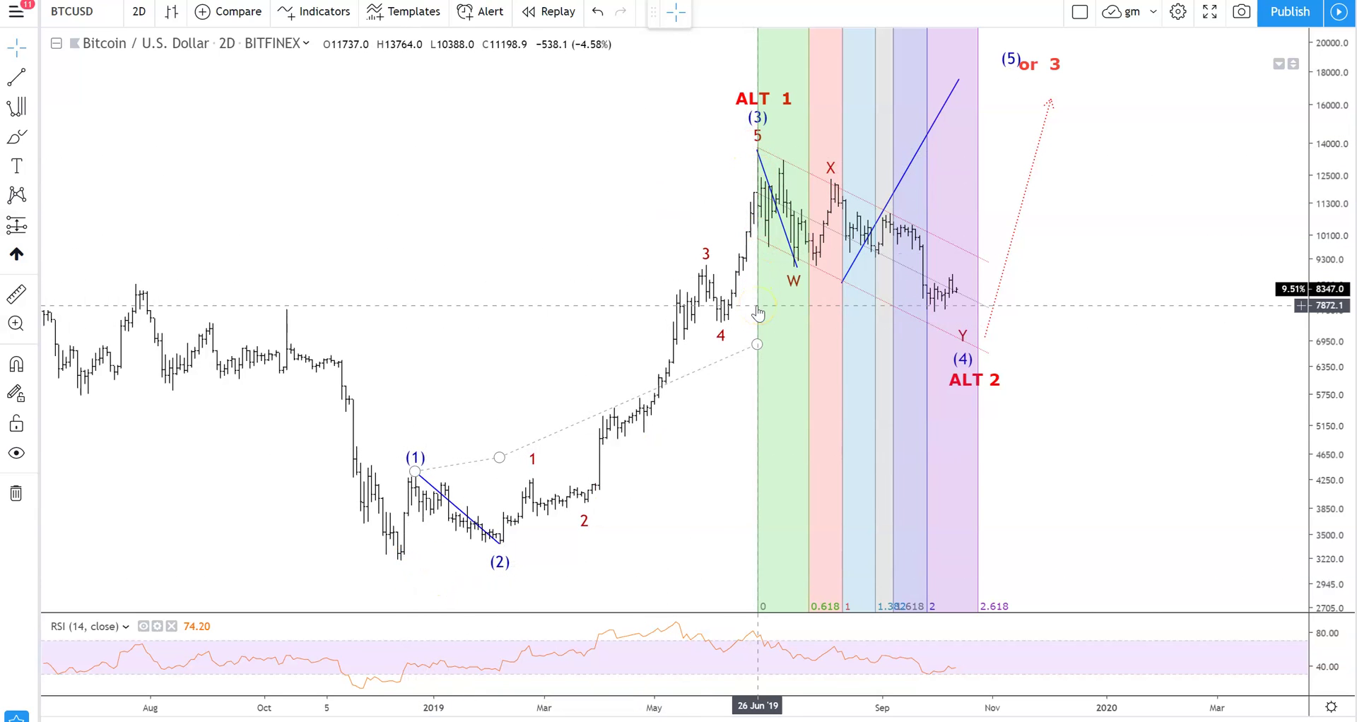
pyautogui.click(753, 248)
pyautogui.click(767, 160)
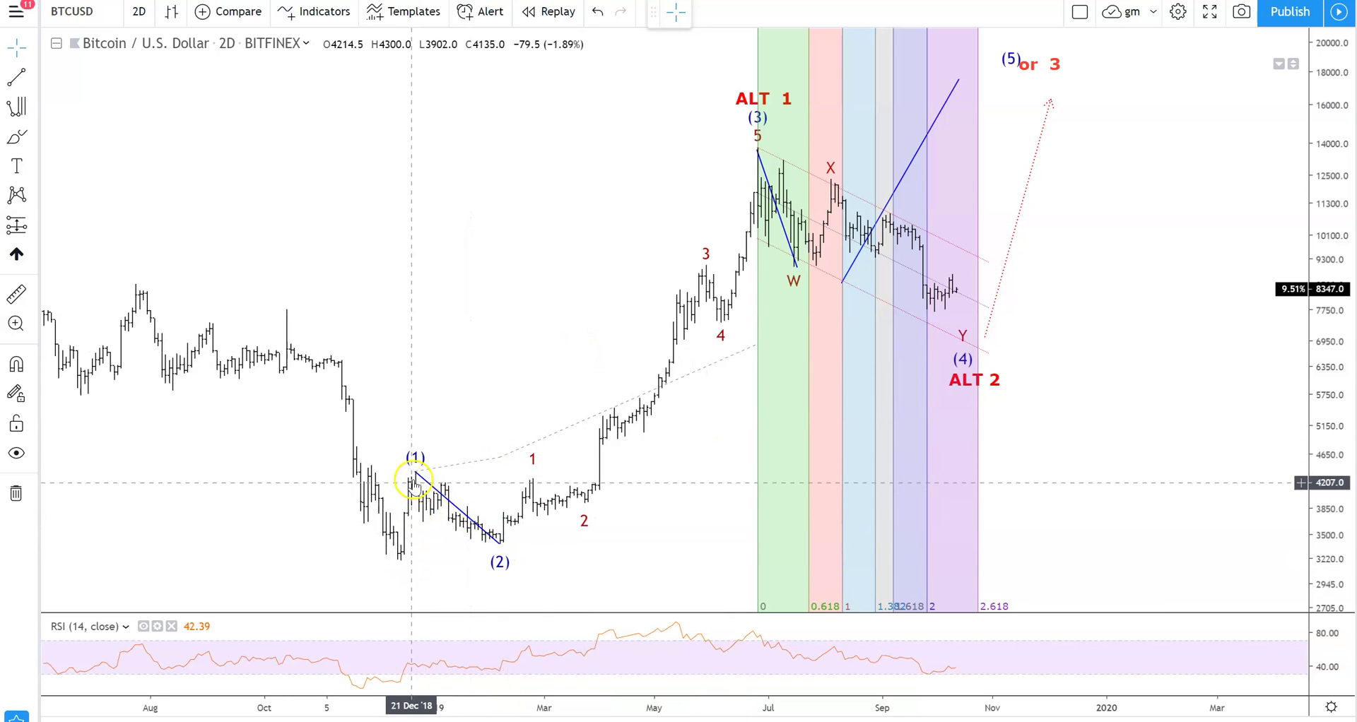
pyautogui.click(765, 180)
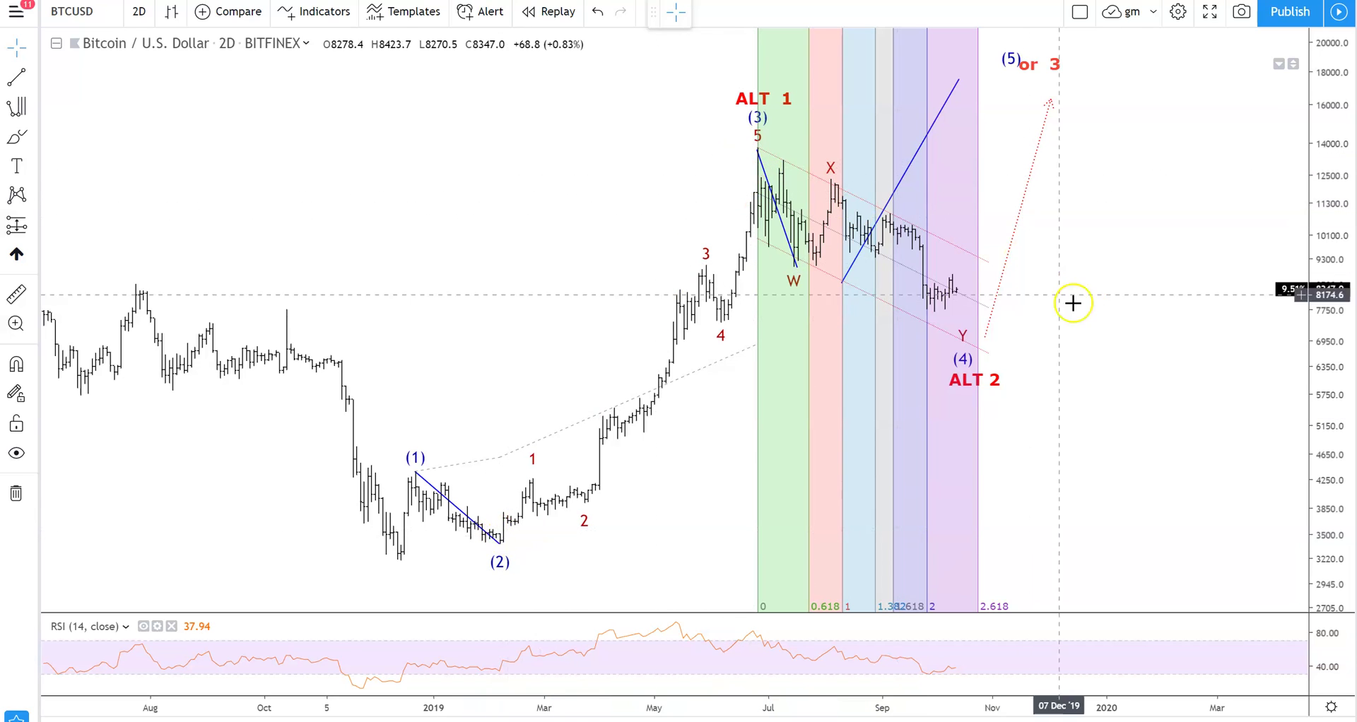
pyautogui.moveTo(606, 240); pyautogui.dragTo(637, 234)
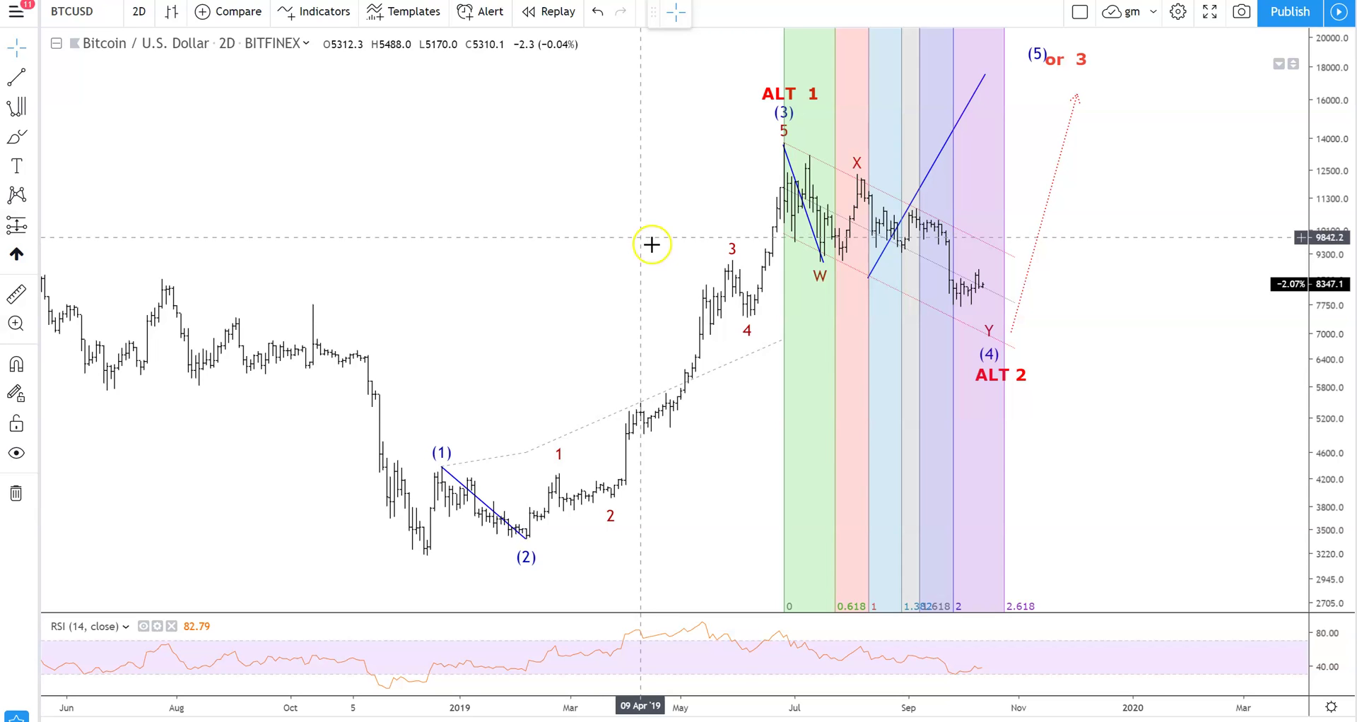
pyautogui.moveTo(652, 245); pyautogui.dragTo(647, 248)
pyautogui.click(1191, 333)
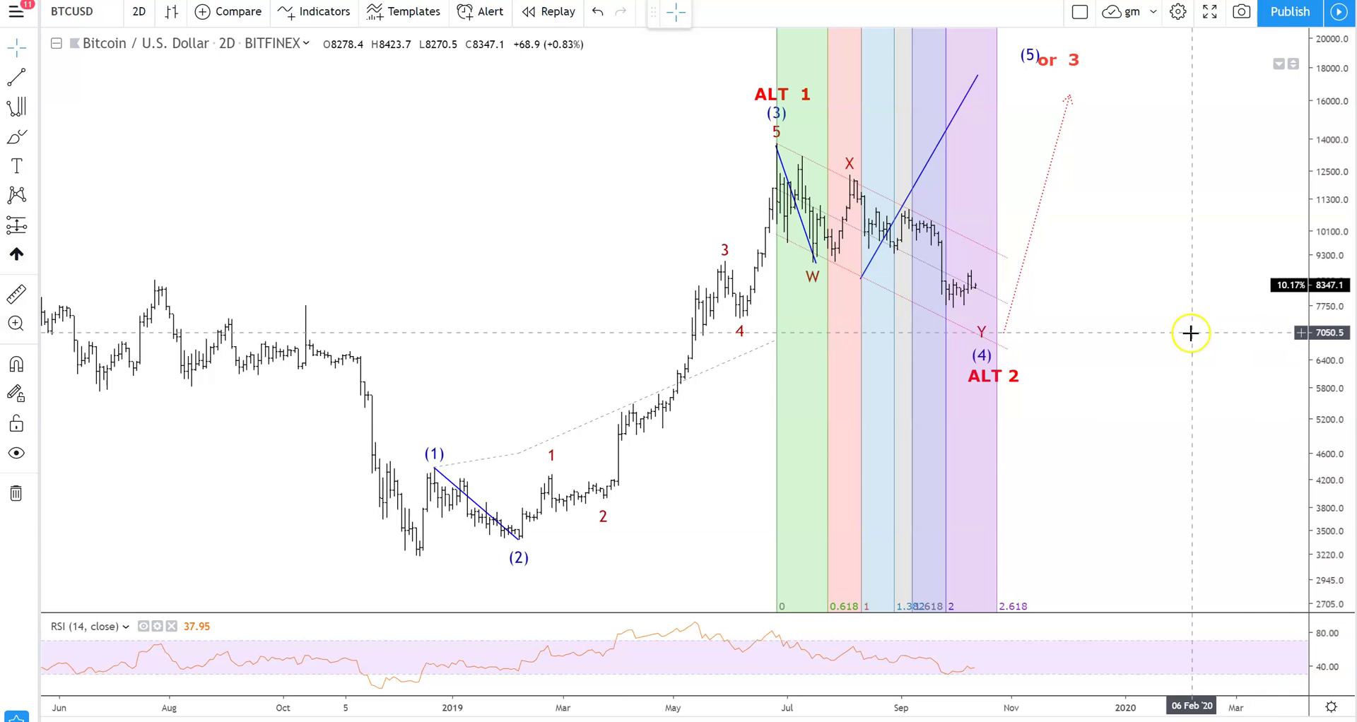
# Reposition the ALT 2 label just beneath the wave (4) label, at about 6187 on 6 Oct '19
pyautogui.moveTo(1315, 321); pyautogui.dragTo(1316, 334)
pyautogui.click(1163, 376)
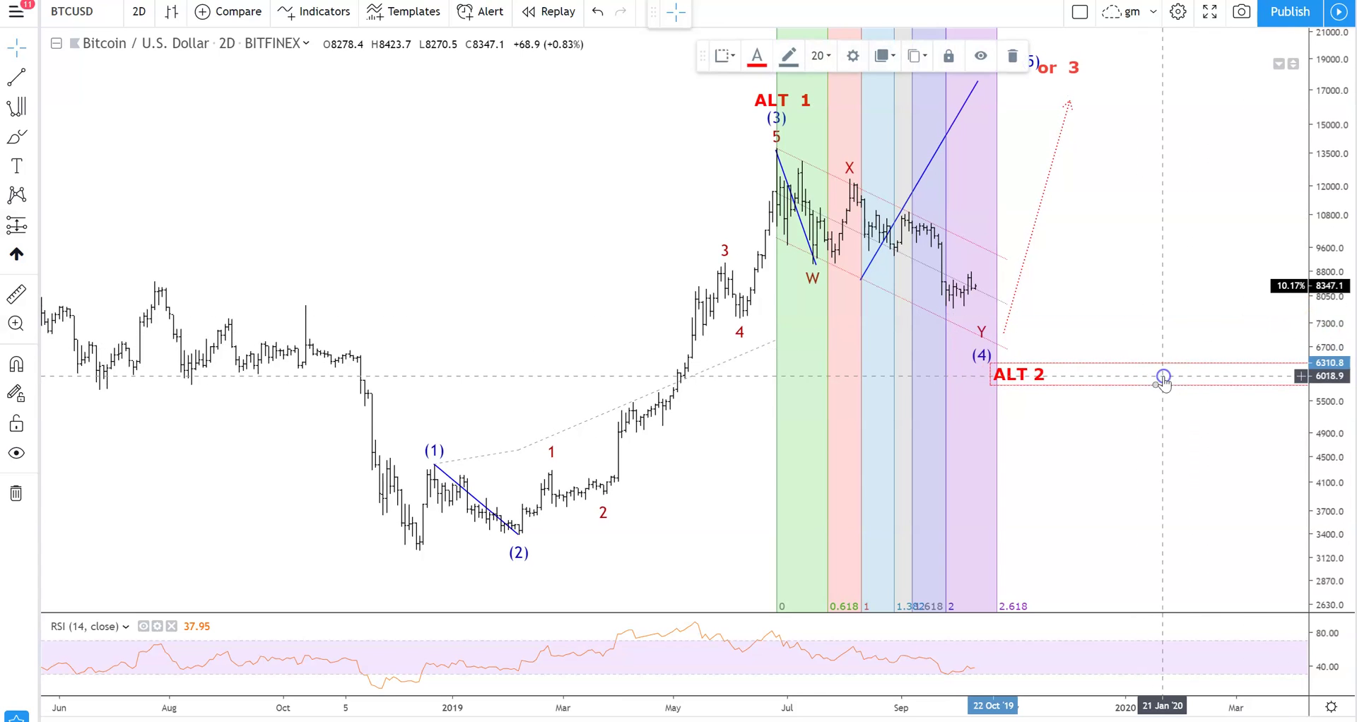
pyautogui.moveTo(1163, 382); pyautogui.dragTo(1132, 387)
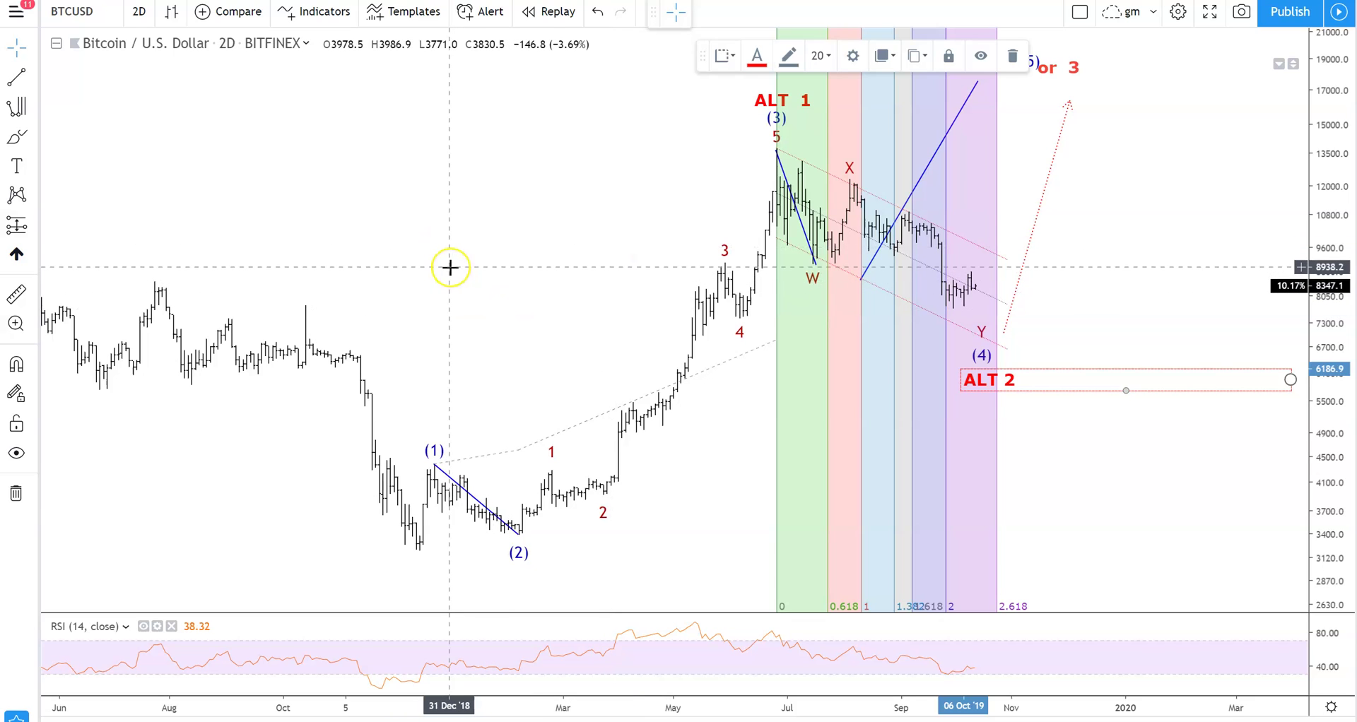
pyautogui.moveTo(468, 262)
pyautogui.mouseDown()
pyautogui.moveTo(481, 266)
pyautogui.moveTo(465, 259)
pyautogui.mouseUp()
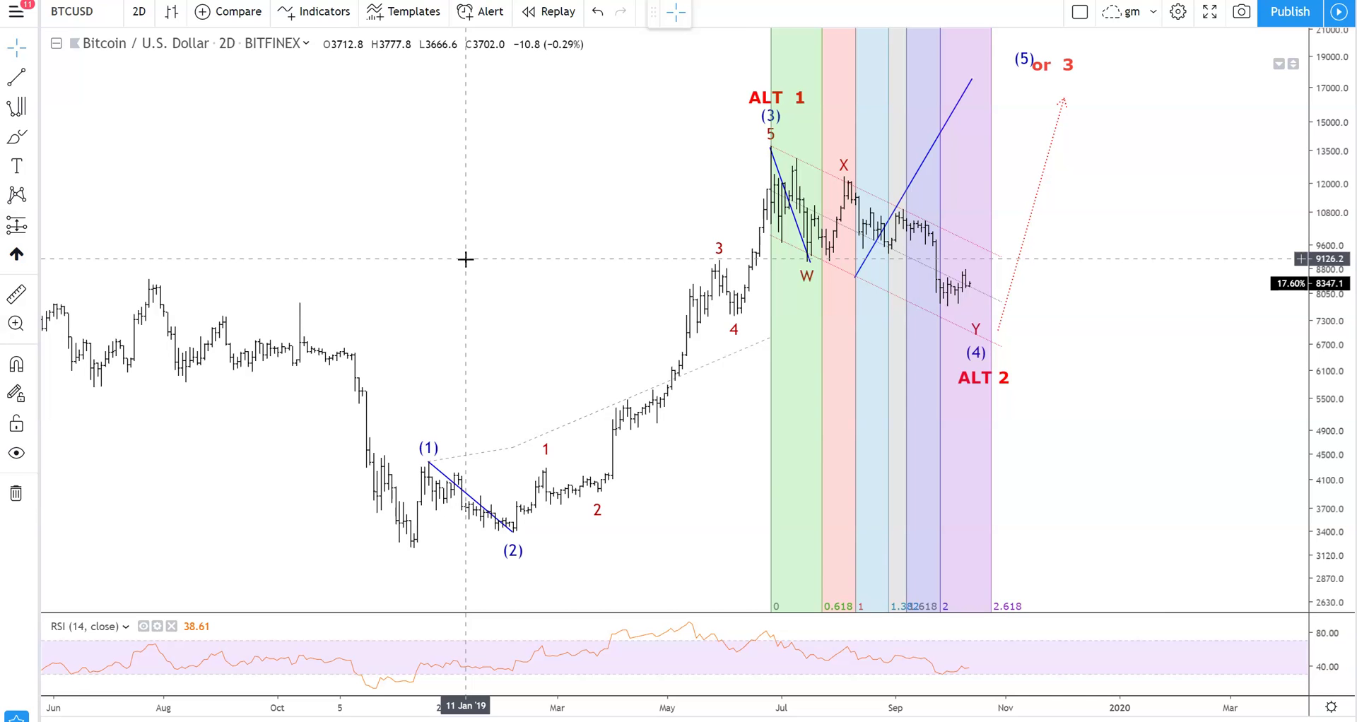
pyautogui.moveTo(472, 259); pyautogui.dragTo(485, 261)
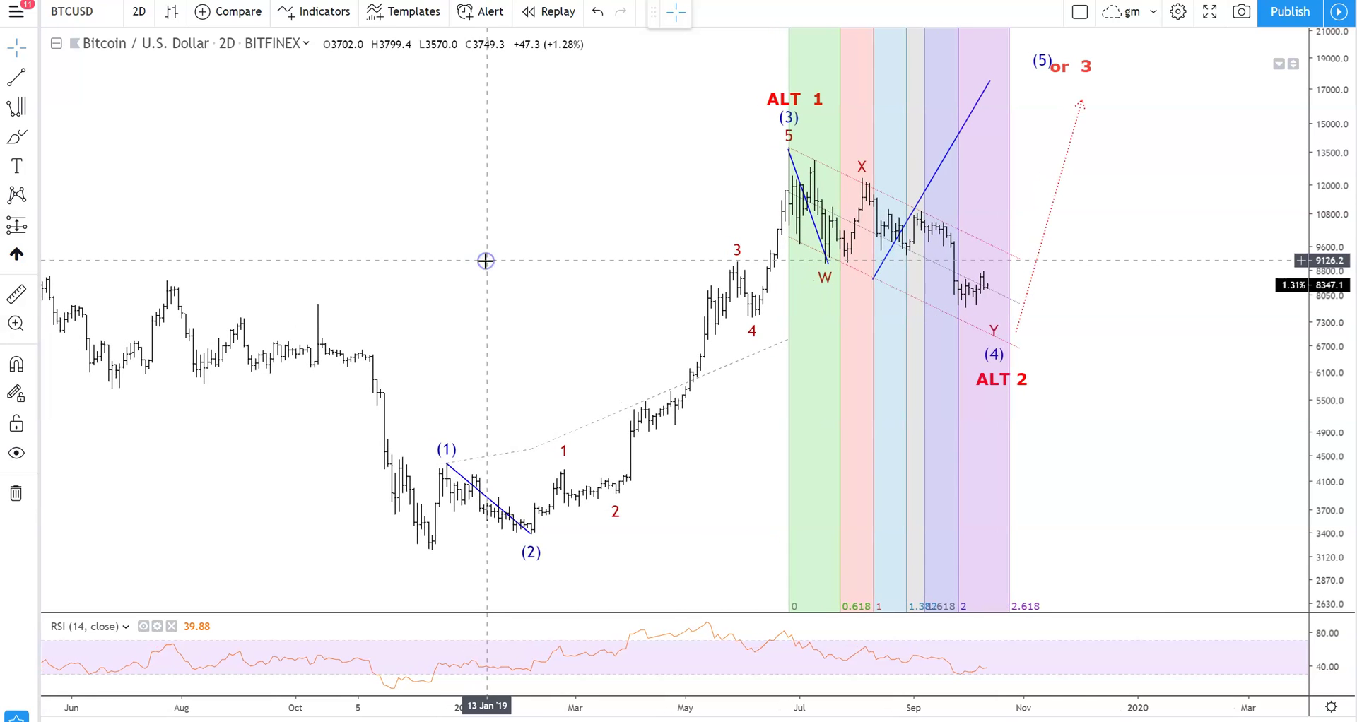